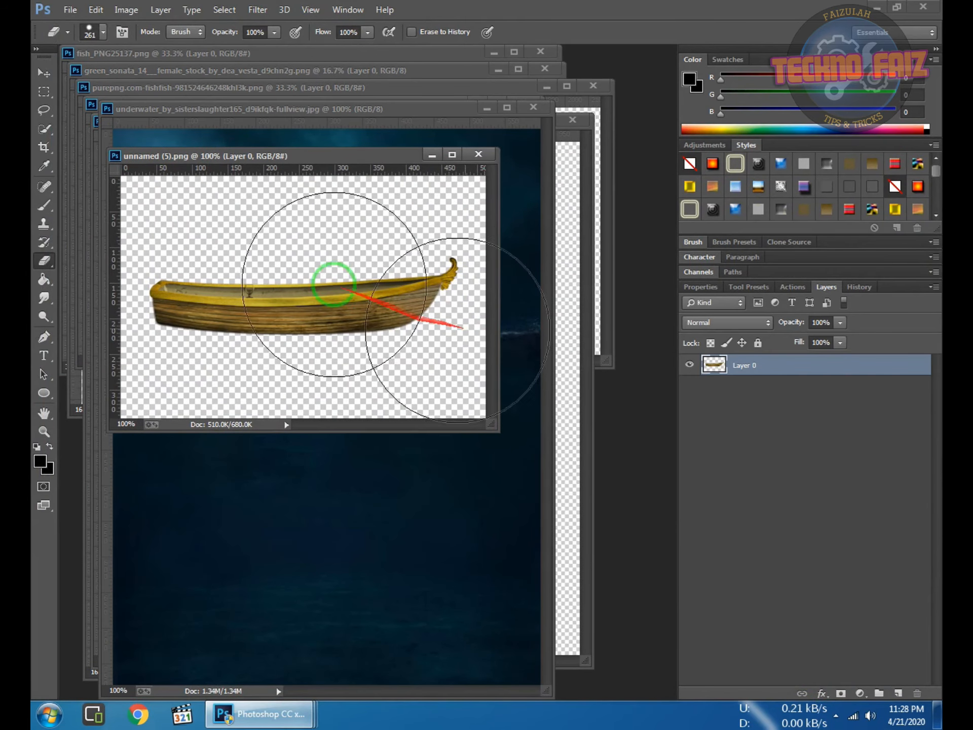
- Select a full-width band around the waterline in the underwater image, about 220 to 435 px down, and copy it to a new layer
drag(275, 108, 367, 86)
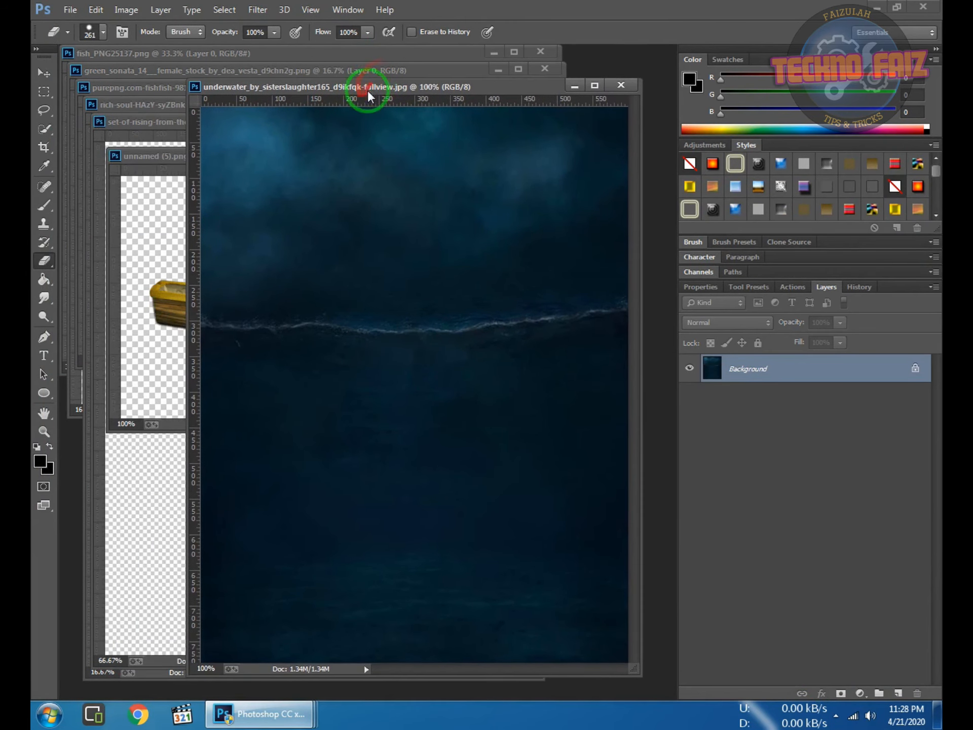
click(46, 94)
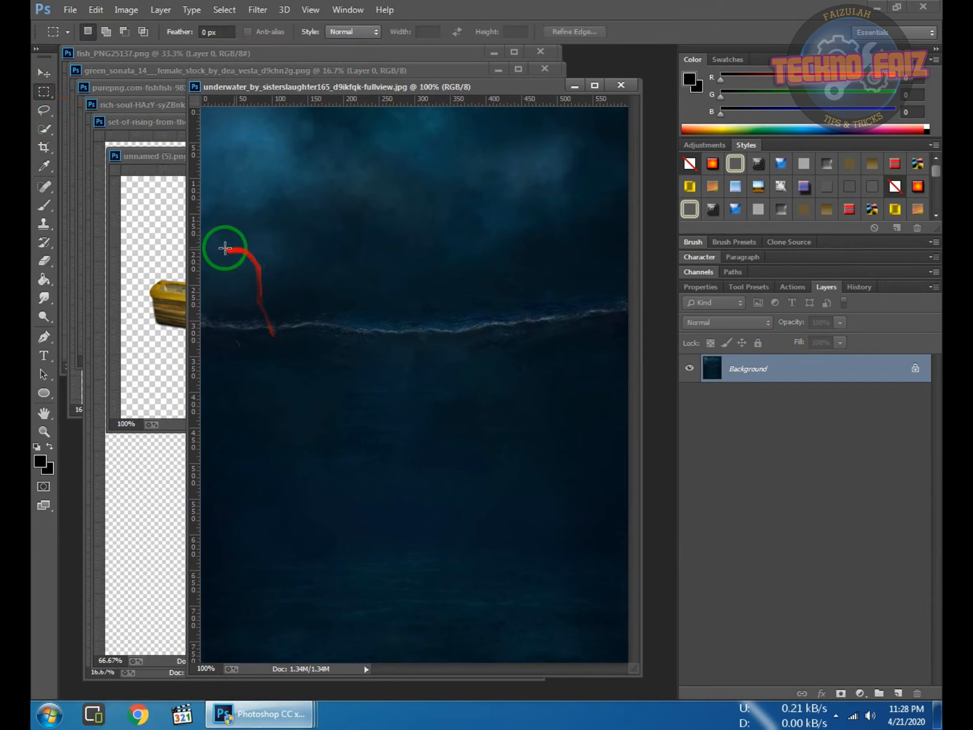
drag(211, 262, 642, 416)
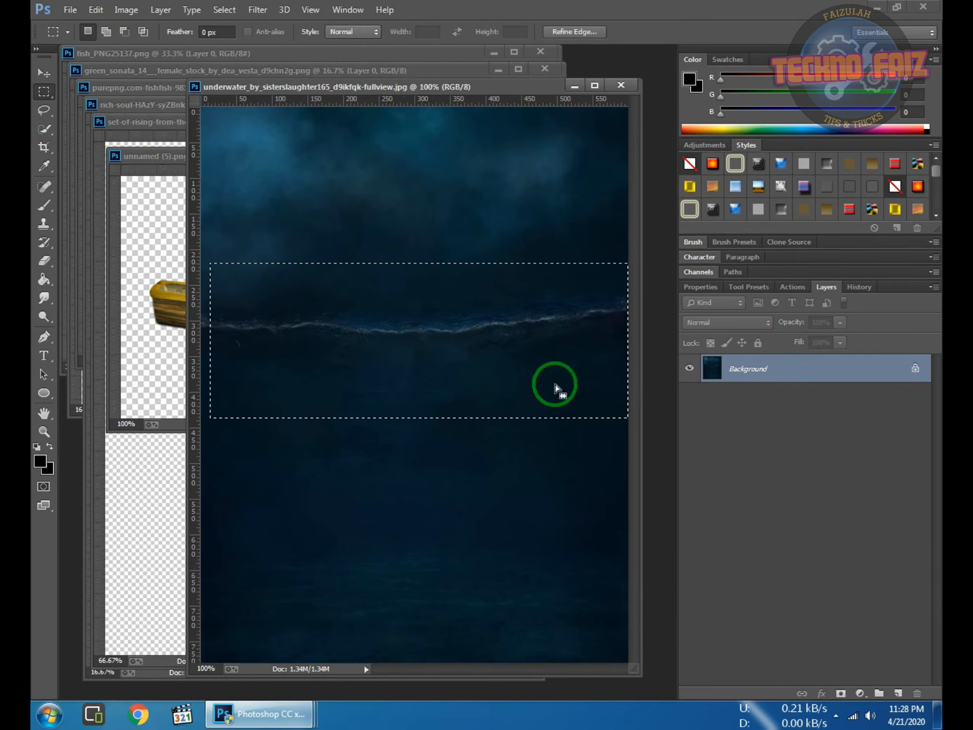
right_click(374, 305)
click(424, 418)
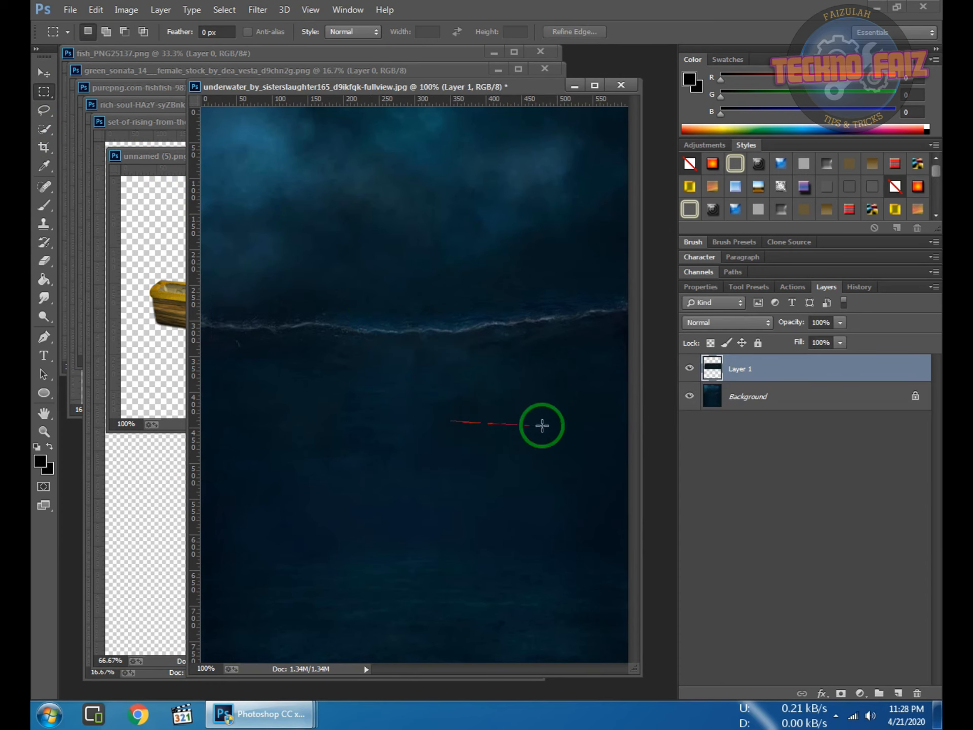
- Copy the boat from unnamed (5).png onto the waterline of the underwater image and place the copied water band's layer above it
click(124, 155)
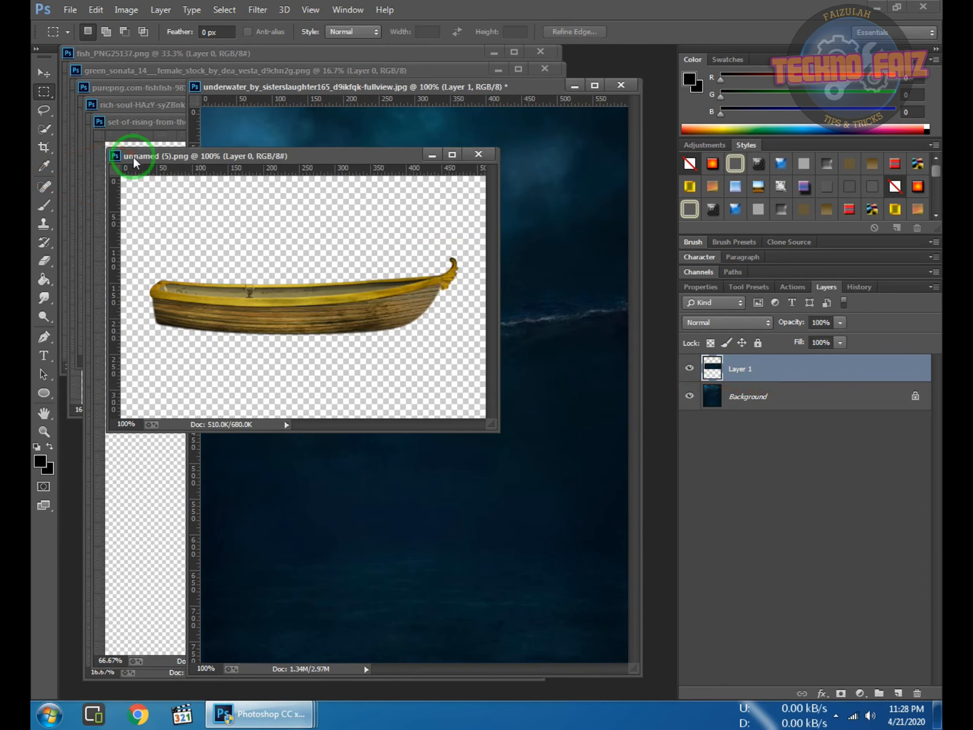
click(44, 74)
drag(292, 306, 370, 341)
drag(778, 402, 777, 369)
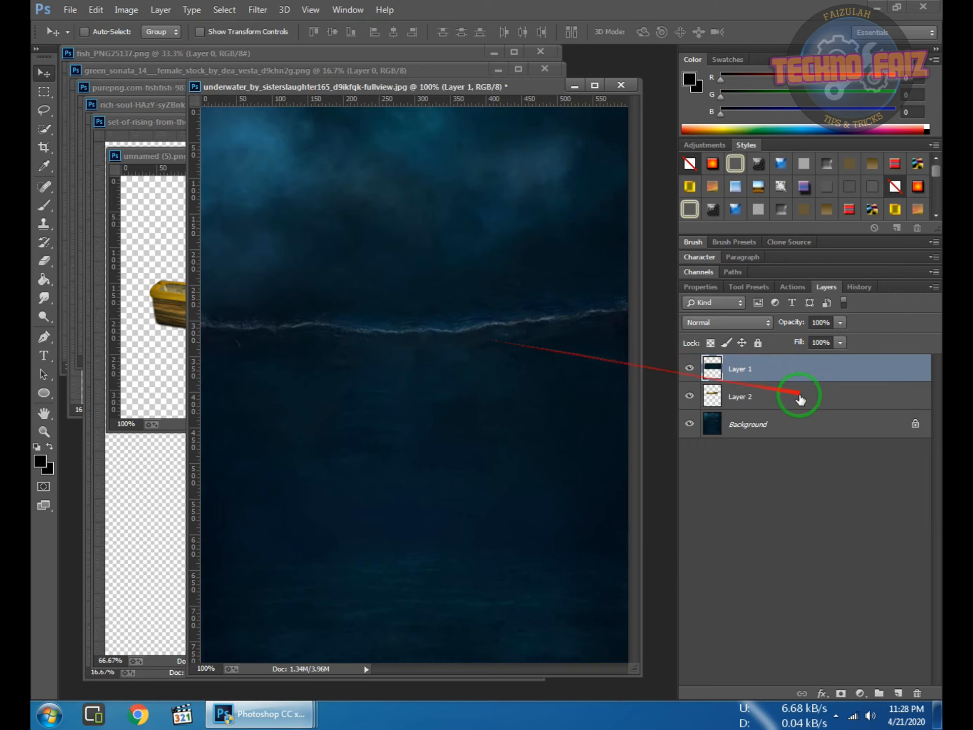
- Set the opacity of the water band layer (Layer 1) to 84% in its blending options
double_click(781, 373)
drag(787, 219, 771, 219)
key(Down)
key(Down)
drag(693, 162, 697, 313)
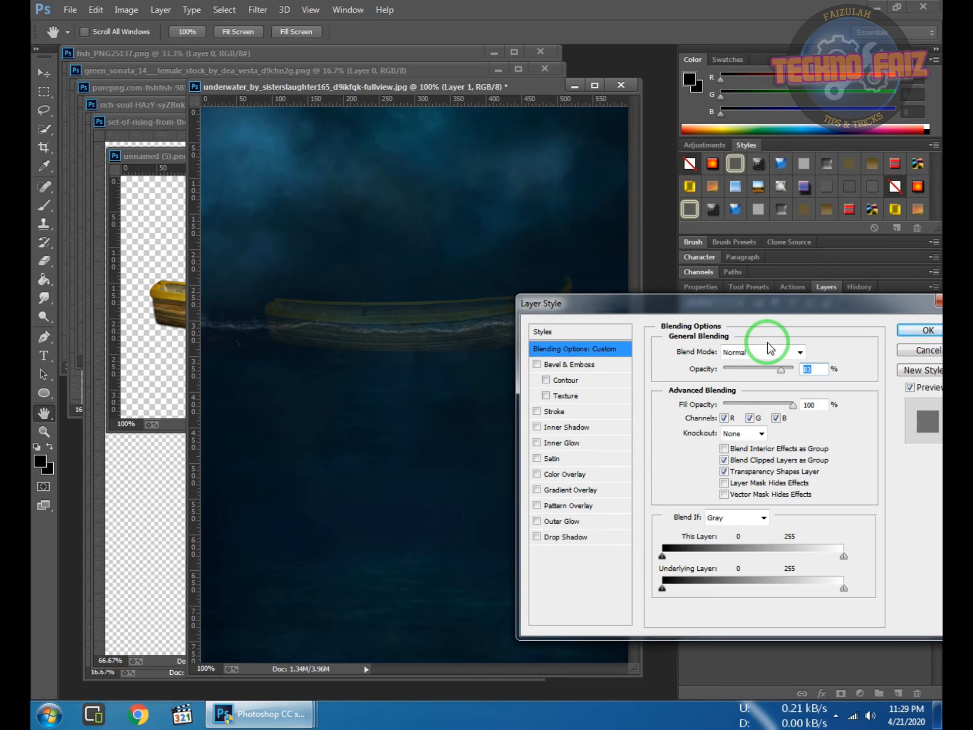
key(Up)
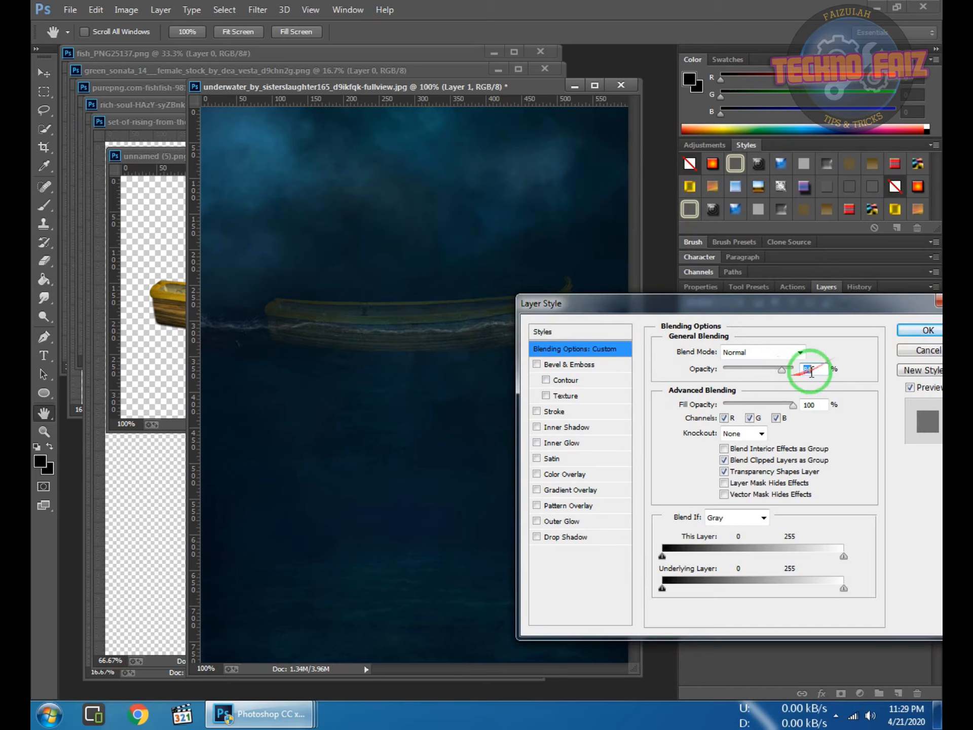
click(920, 335)
- Erase the water band over the upper half of the boat along its full length, using a 33 px eraser
click(44, 260)
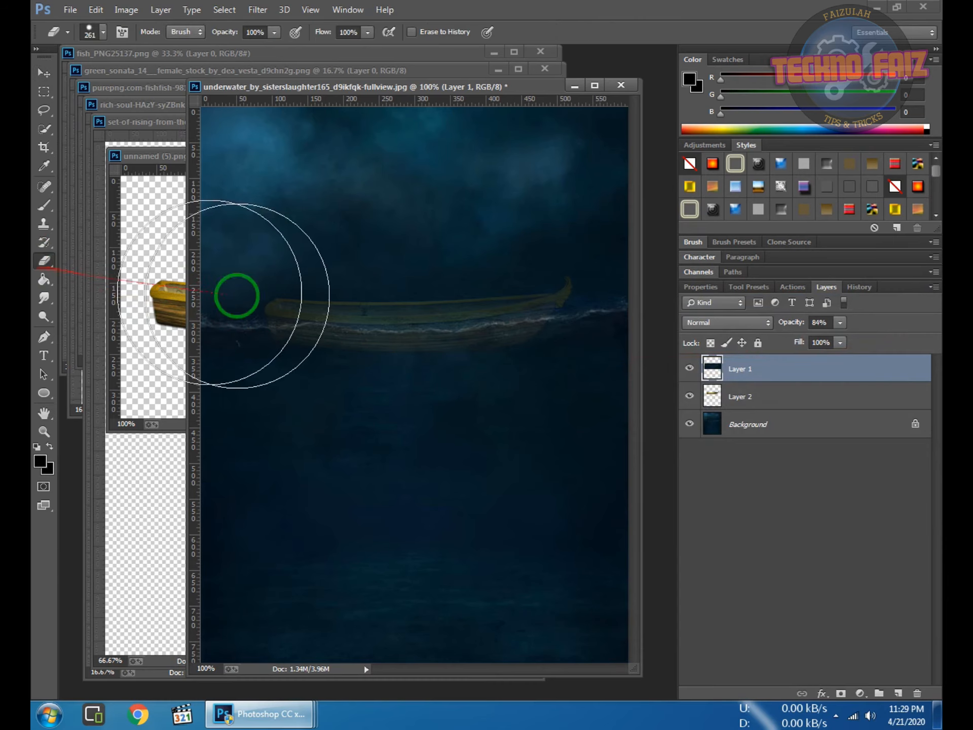
scroll(416, 304, up, 3)
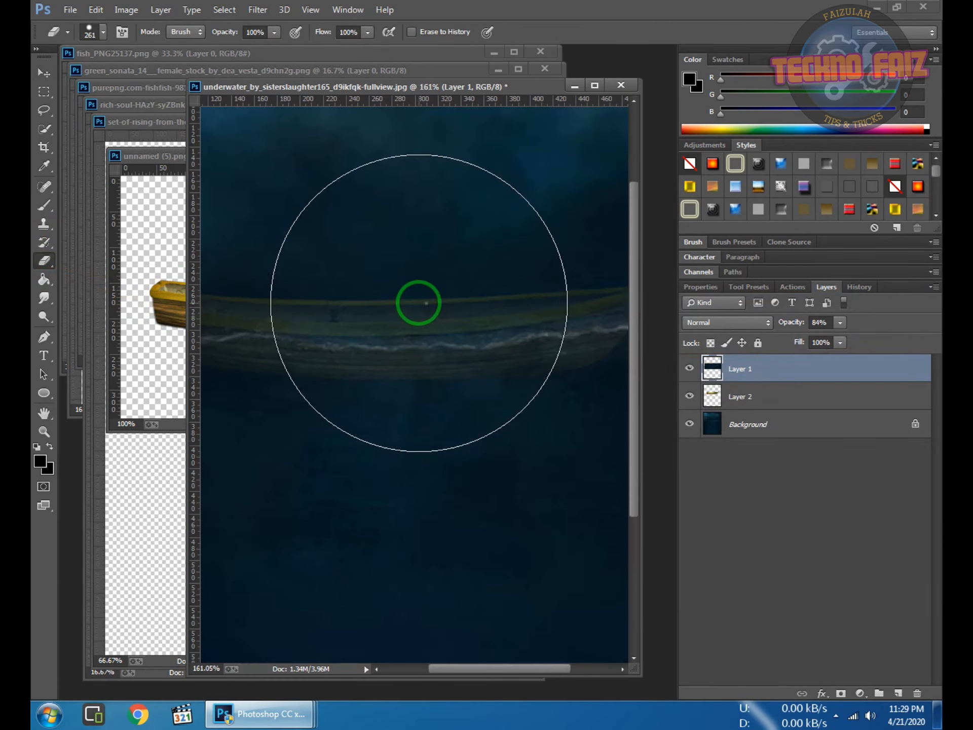
right_click(421, 303)
click(507, 337)
click(494, 372)
mouse_move(296, 304)
mouse_down()
mouse_move(600, 286)
mouse_move(223, 306)
mouse_up()
drag(324, 430, 399, 438)
mouse_move(304, 320)
mouse_down()
mouse_move(220, 311)
mouse_move(444, 325)
mouse_move(302, 324)
mouse_up()
drag(451, 383, 307, 400)
drag(469, 335, 452, 308)
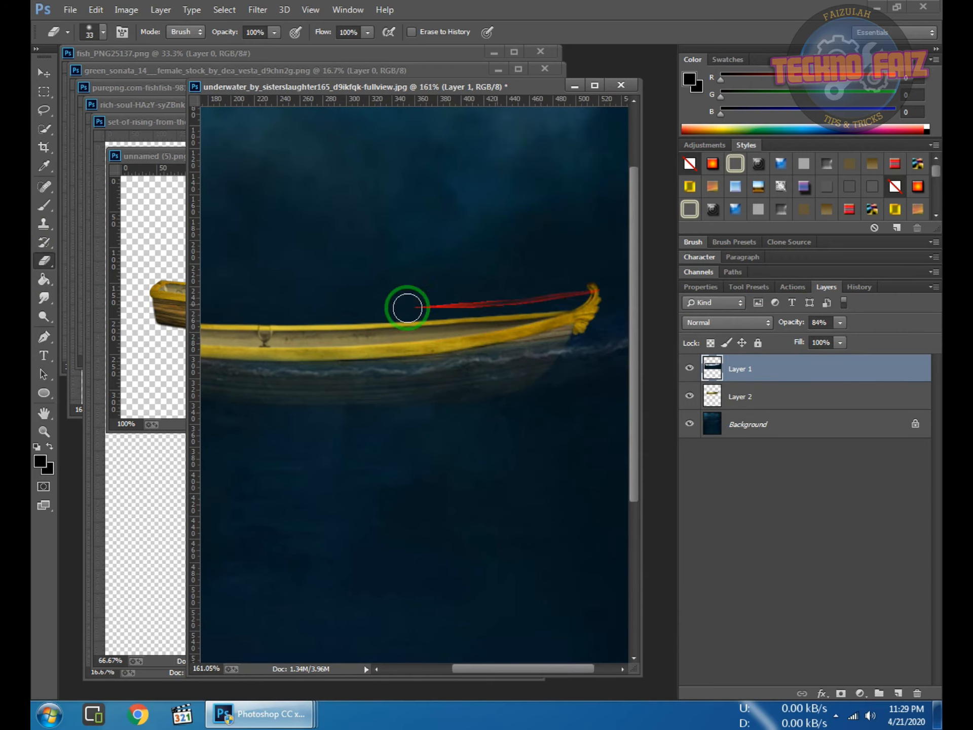
drag(270, 390, 450, 393)
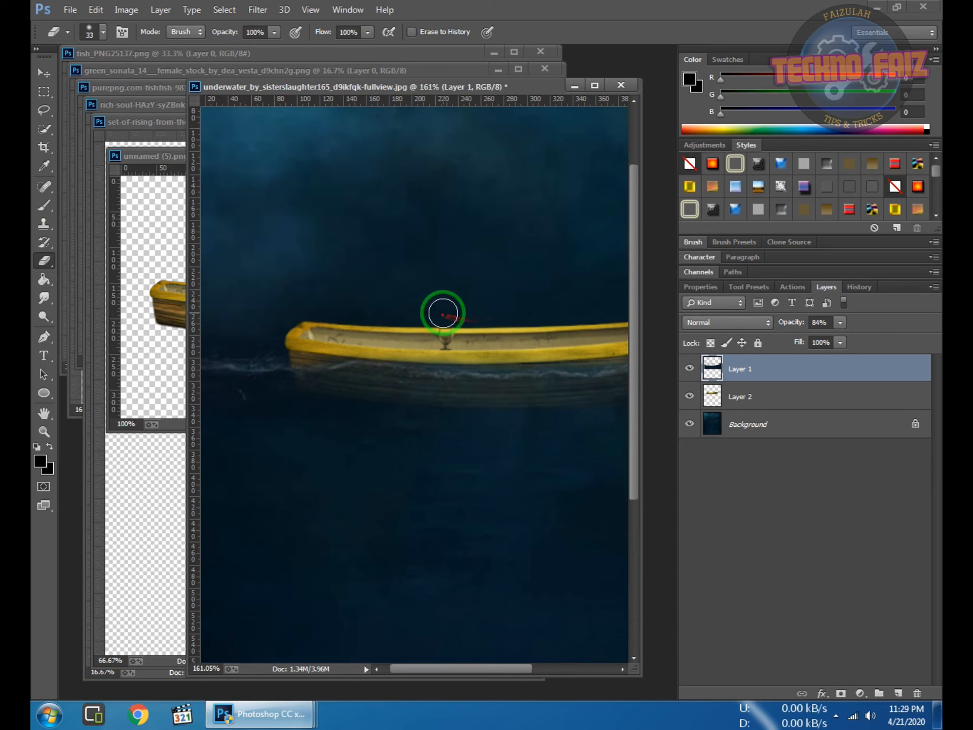
- Erase the lower edge of the water band beneath the boat across the image's width
key(ctrl+0)
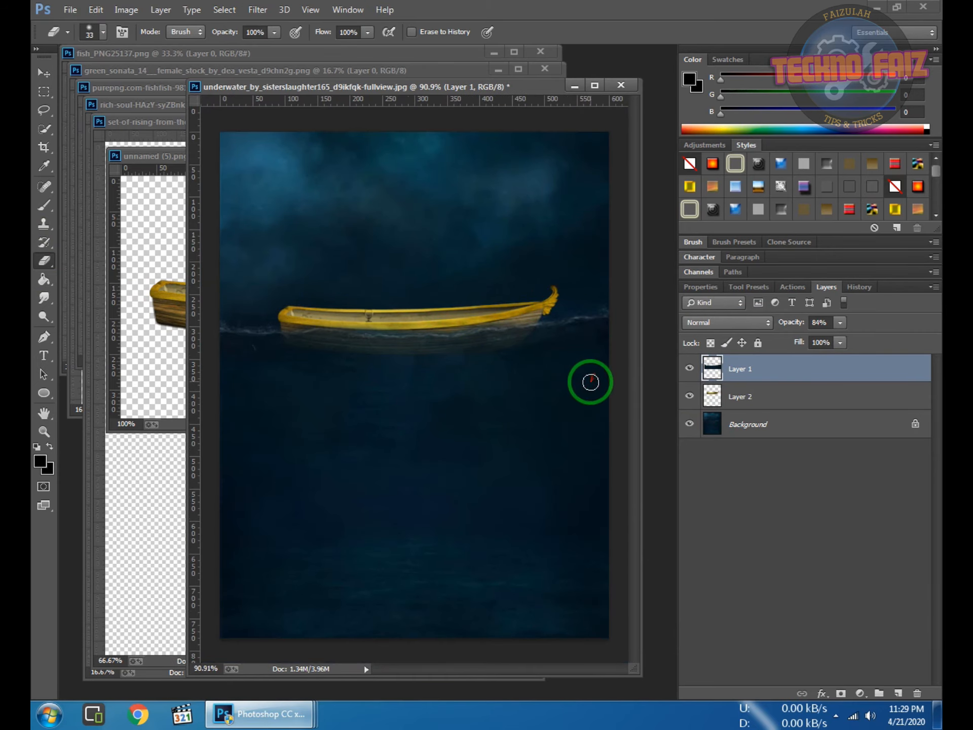
right_click(379, 432)
drag(270, 413, 594, 406)
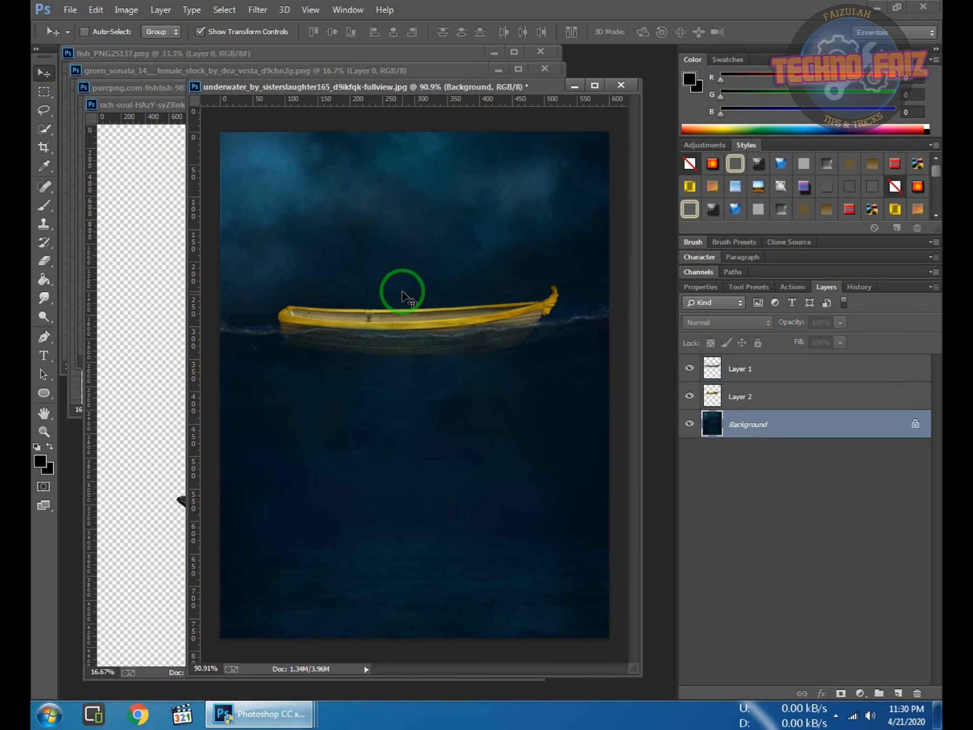
- Select the Background's lower water area from about 365 px down to the bottom edge and copy it to a new layer
click(44, 91)
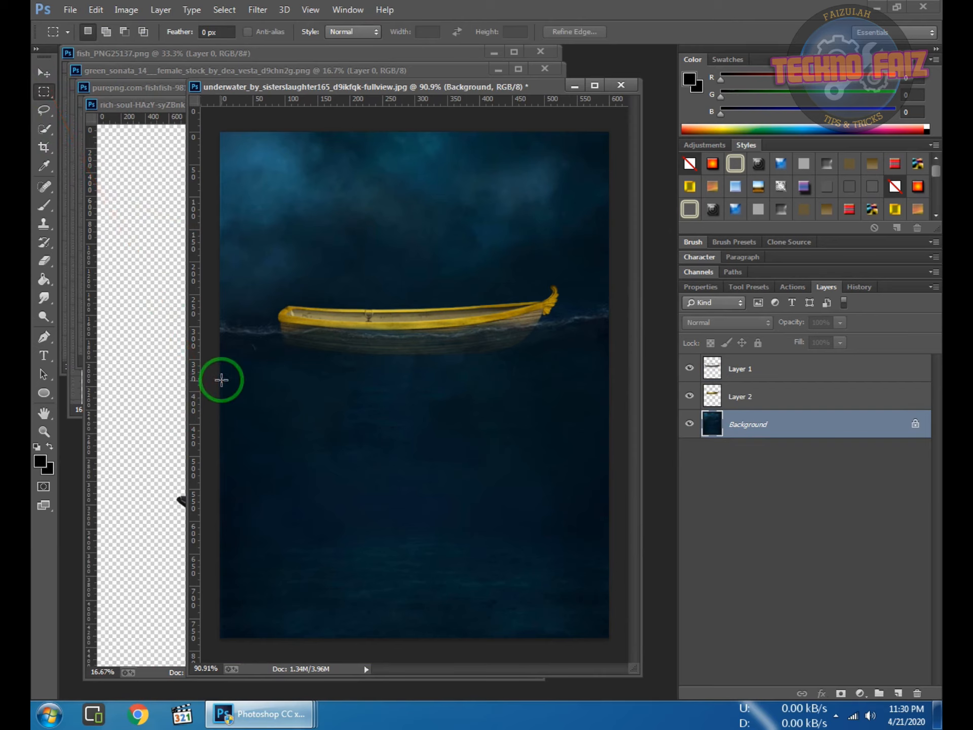
drag(221, 372, 636, 719)
right_click(430, 449)
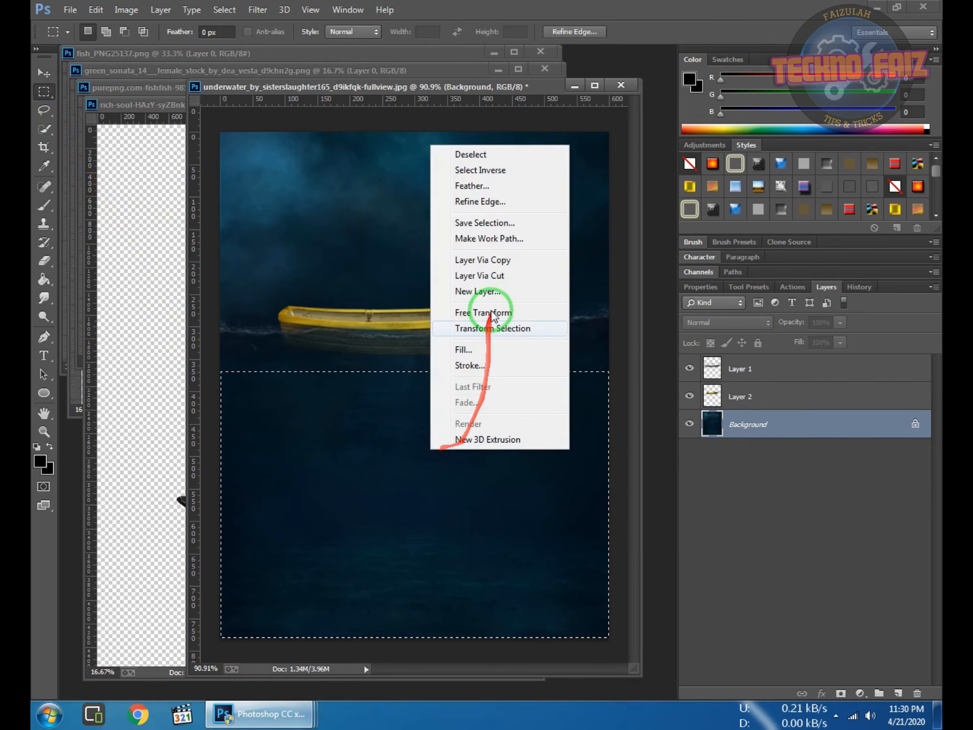
click(496, 258)
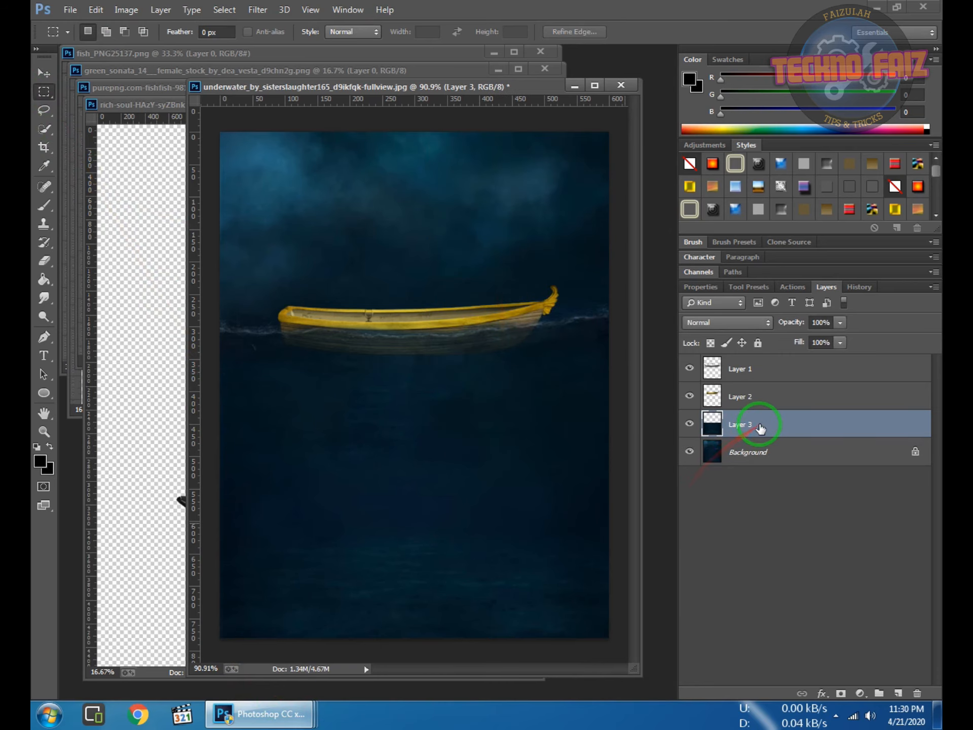
- Copy the falling man from rich-soul-HAzY-syZBnk-unsplash.png into the underwater image
click(111, 86)
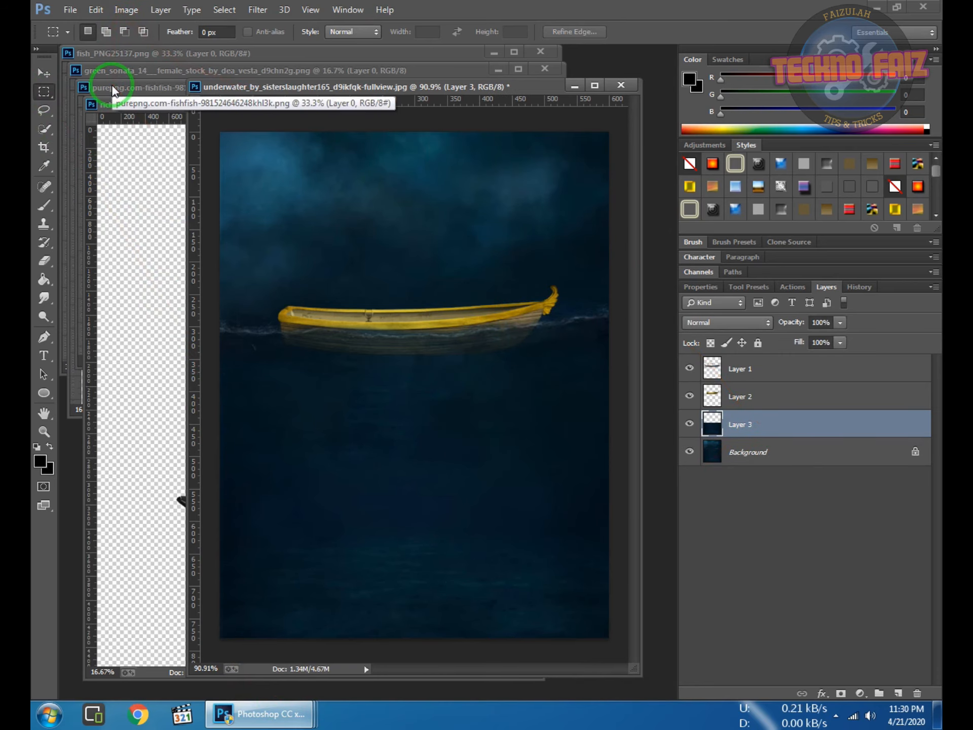
click(131, 464)
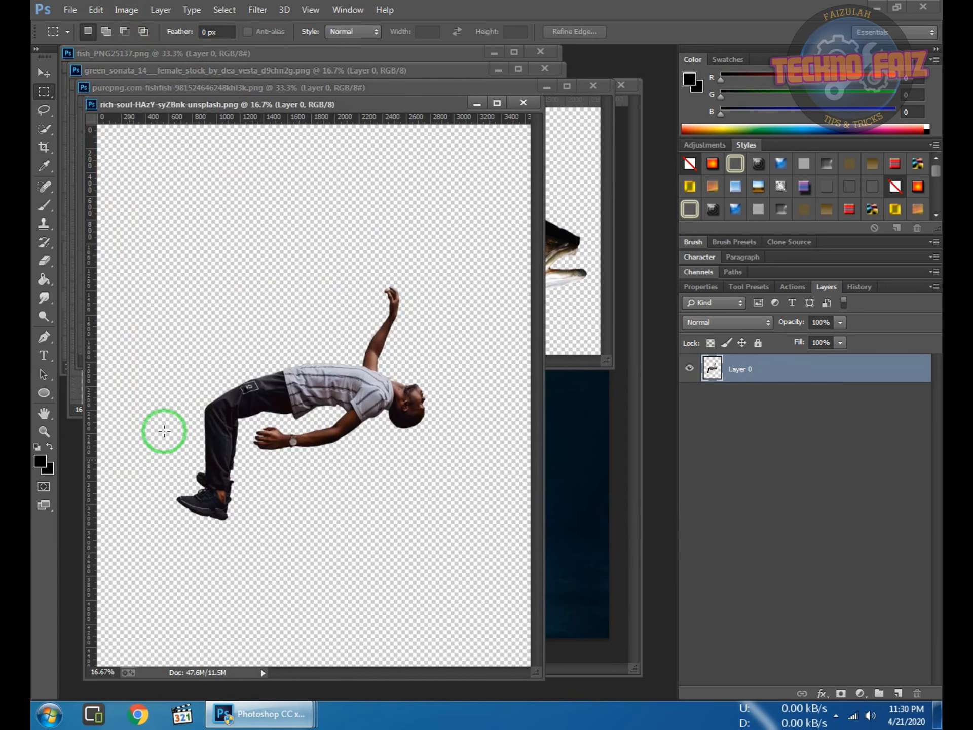
click(44, 73)
drag(279, 467, 522, 639)
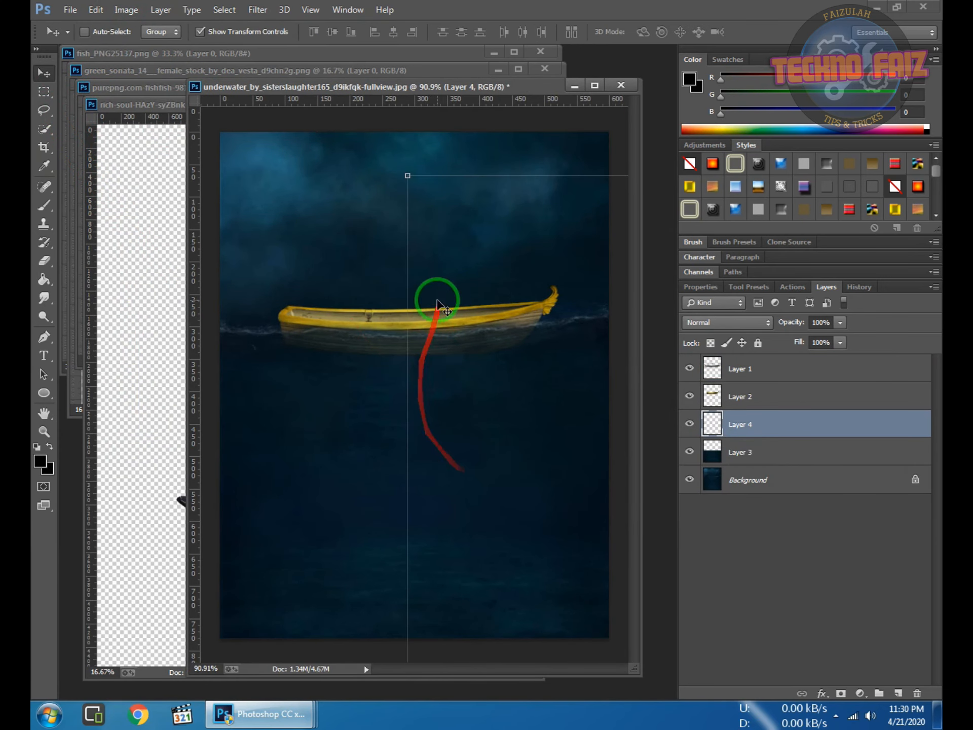
- Scale down the man and position him floating in the lower water, below the boat
drag(332, 246, 504, 441)
drag(496, 509, 566, 531)
drag(482, 474, 483, 487)
key(Return)
drag(507, 541, 476, 532)
- Move the lower-water layer (Layer 3) above the man's layer and set its opacity to 67%
drag(739, 449, 739, 421)
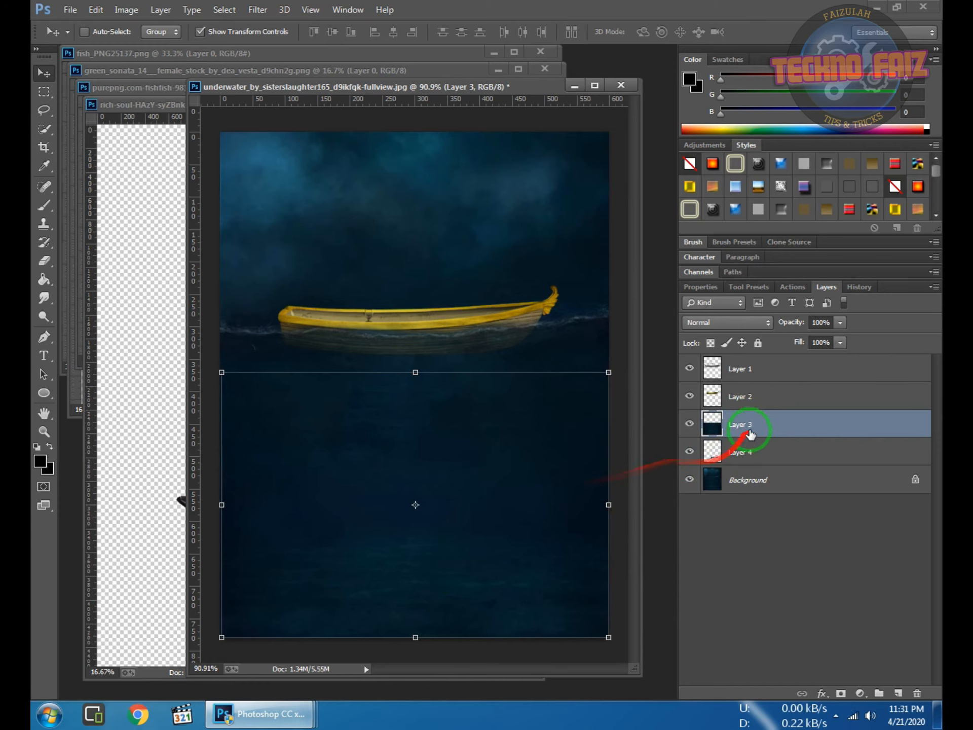
double_click(775, 428)
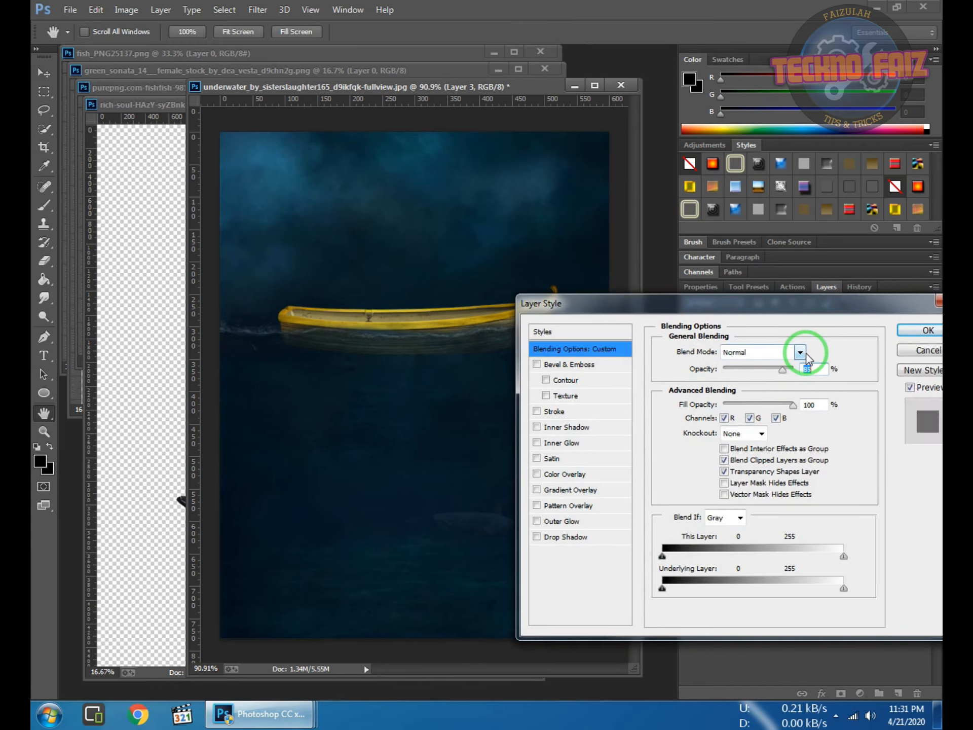
scroll(806, 354, down, 9)
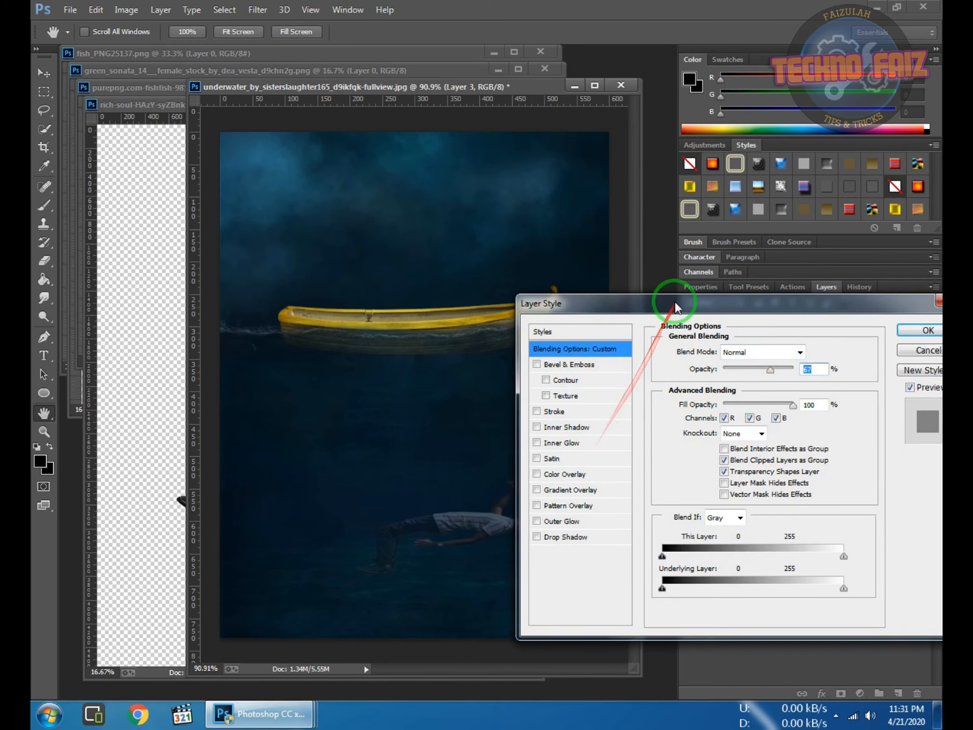
drag(659, 302, 822, 251)
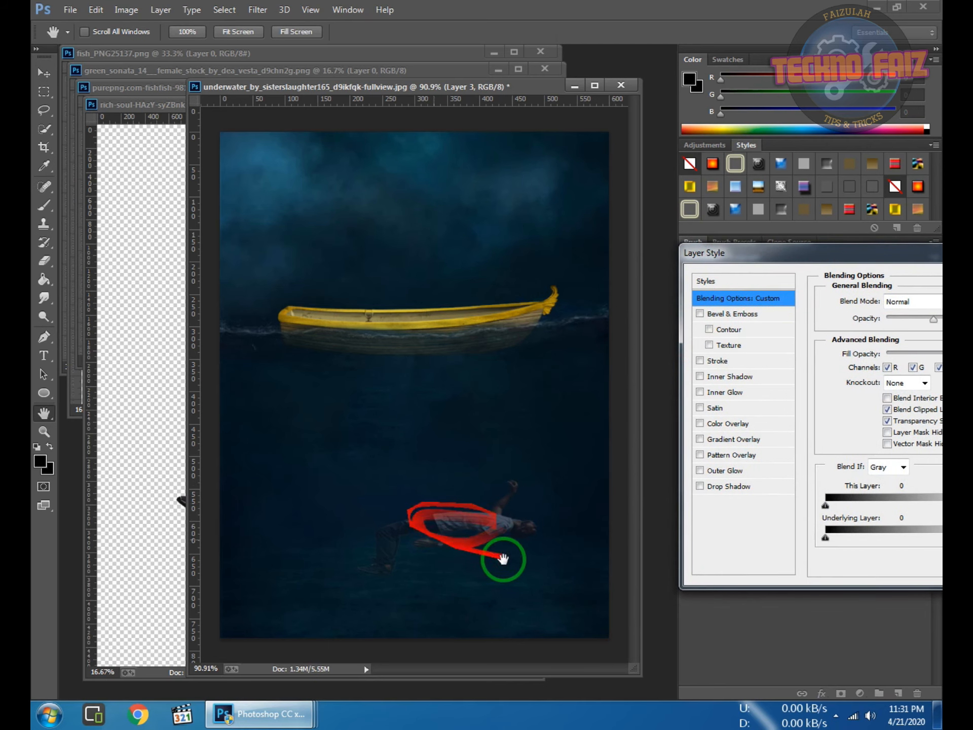
drag(804, 257, 510, 256)
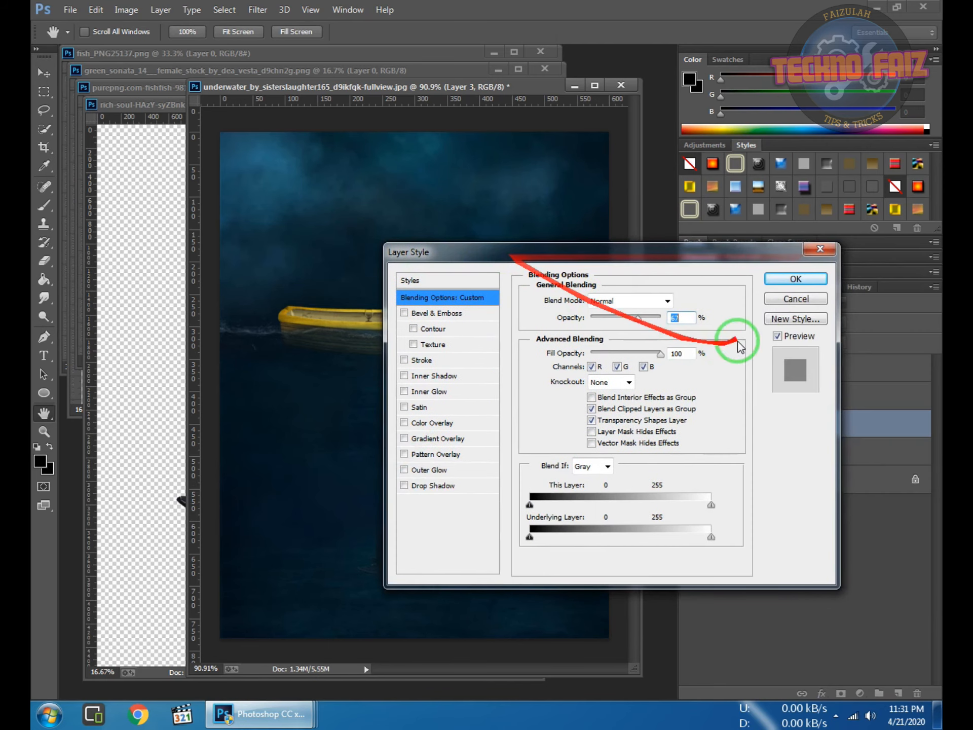
click(785, 288)
key(v)
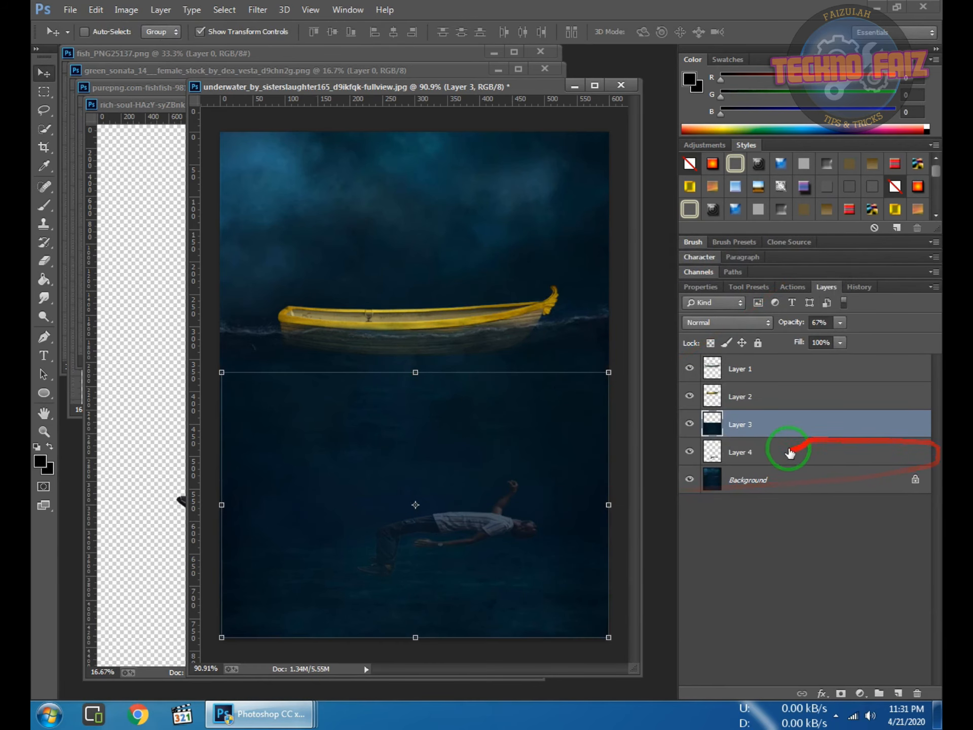
- Minimize the man's source document and copy the woman in the green dress from her document into the underwater image
click(771, 459)
click(158, 160)
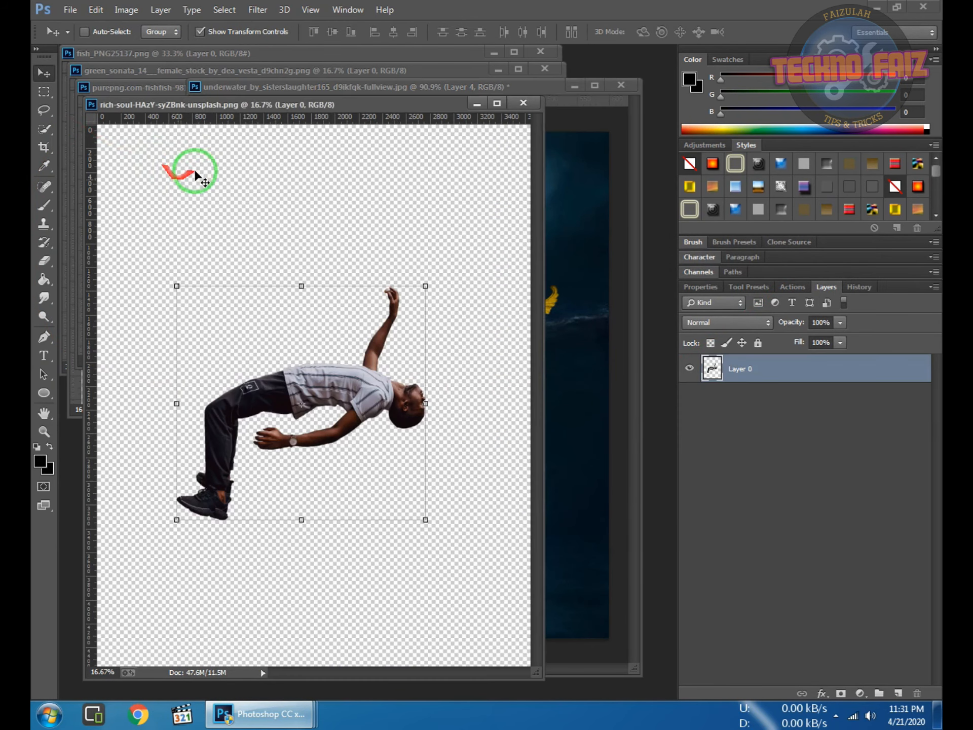
click(477, 104)
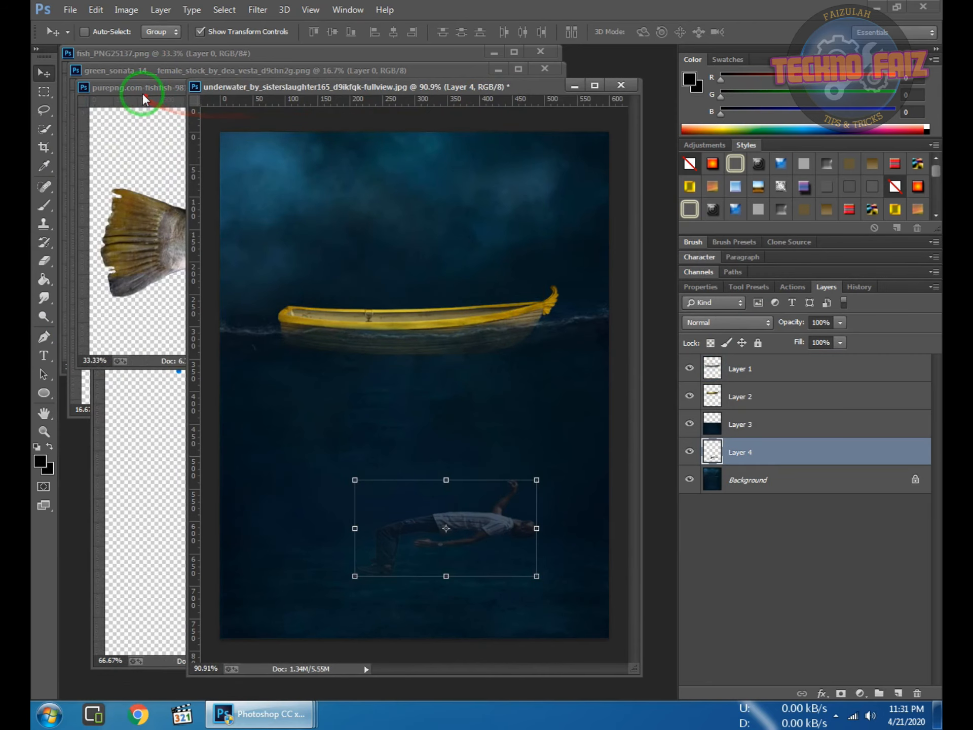
click(124, 75)
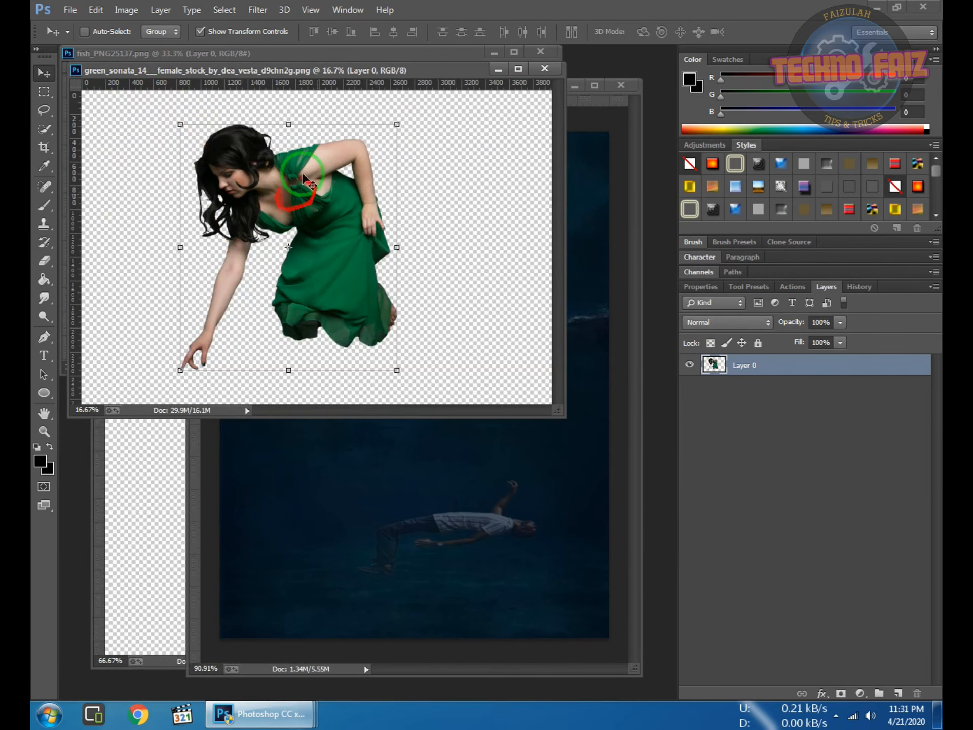
drag(291, 192, 461, 491)
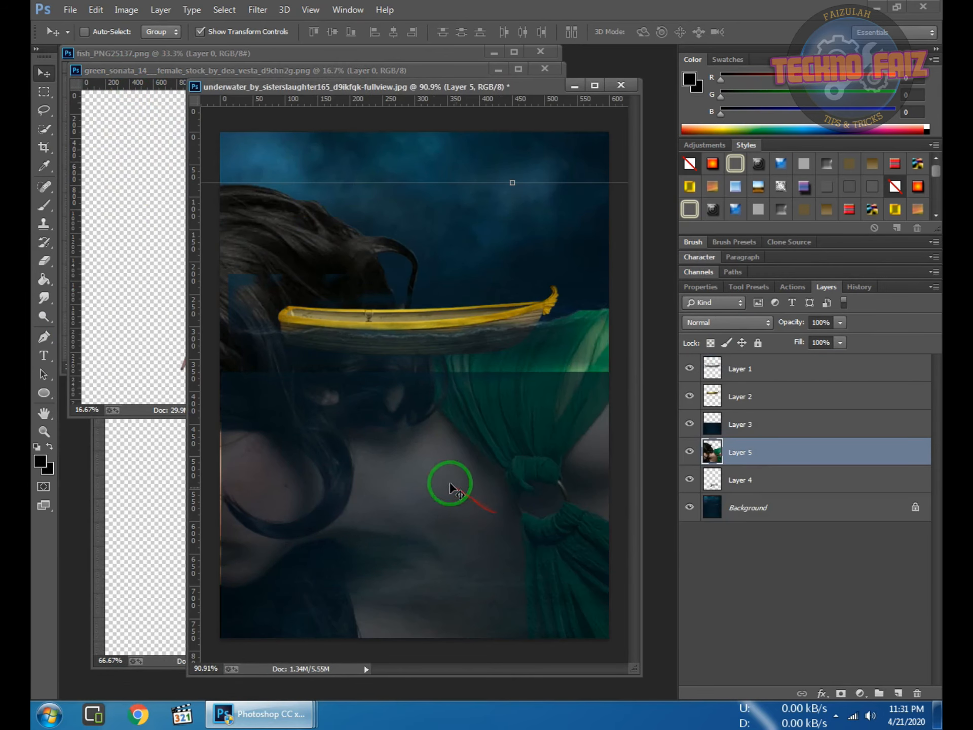
- Scale down the woman, flip her horizontally and position her at the middle of the boat
drag(340, 280, 504, 347)
key(ctrl+t)
drag(300, 336, 419, 318)
key(Return)
- Move the woman's layer to the top of the layer stack, shift her slightly right and widen her to 110.61%
drag(799, 446, 778, 382)
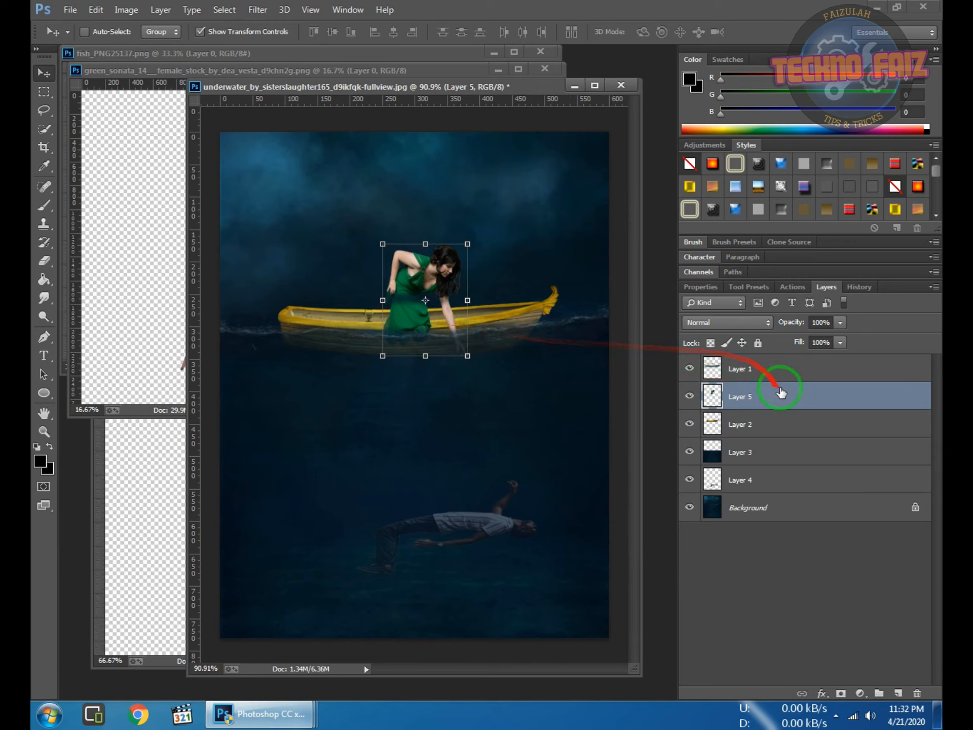
shift+click(768, 362)
drag(768, 356, 770, 361)
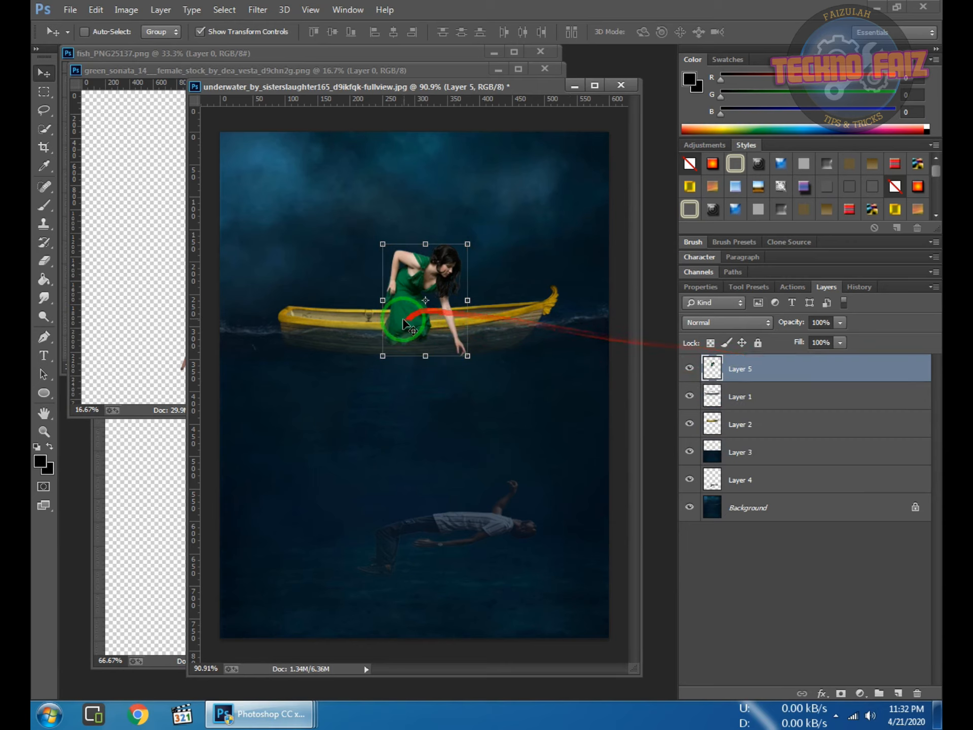
drag(412, 315, 483, 307)
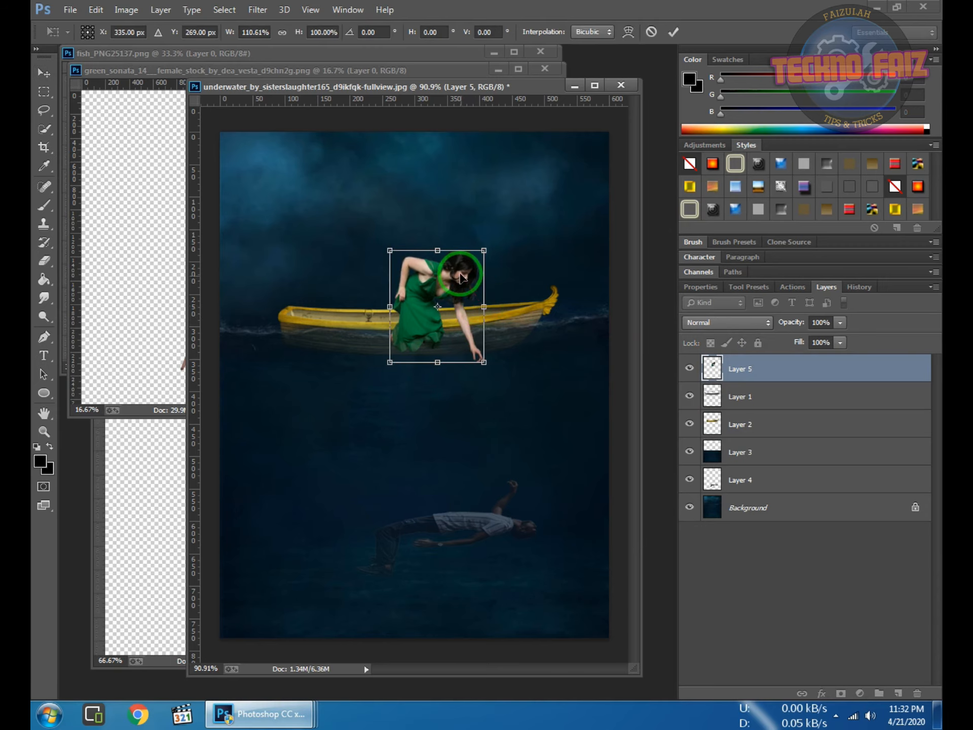
double_click(448, 260)
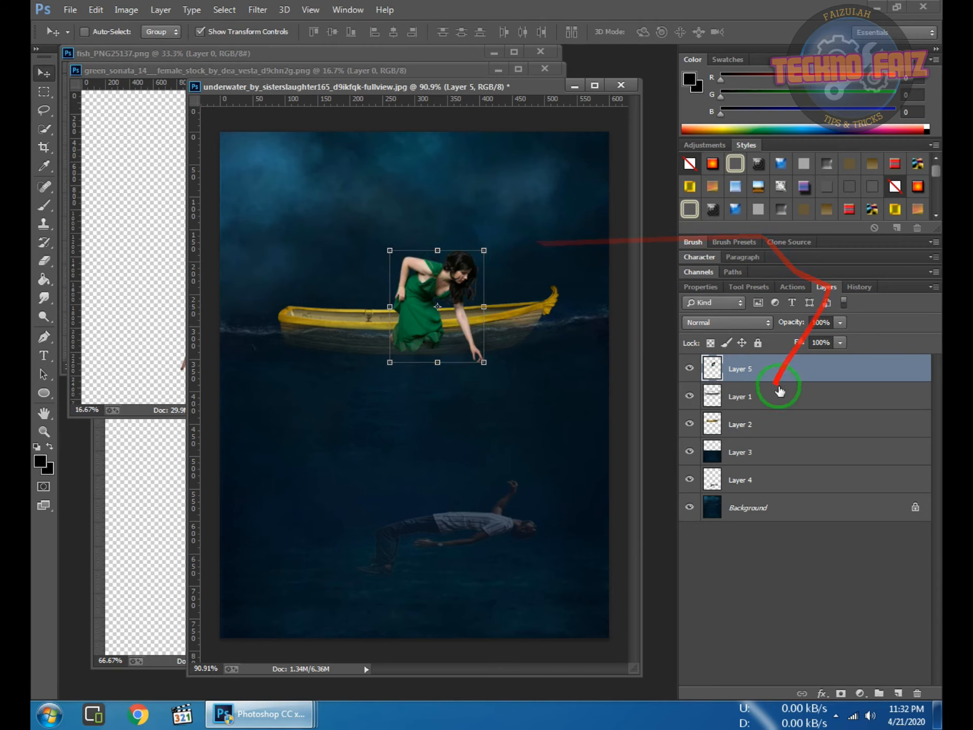
- Lower the woman's layer opacity to 69% and erase the part of her dress overlapping the boat's outer side with a 26 px eraser
double_click(796, 368)
drag(643, 250, 693, 313)
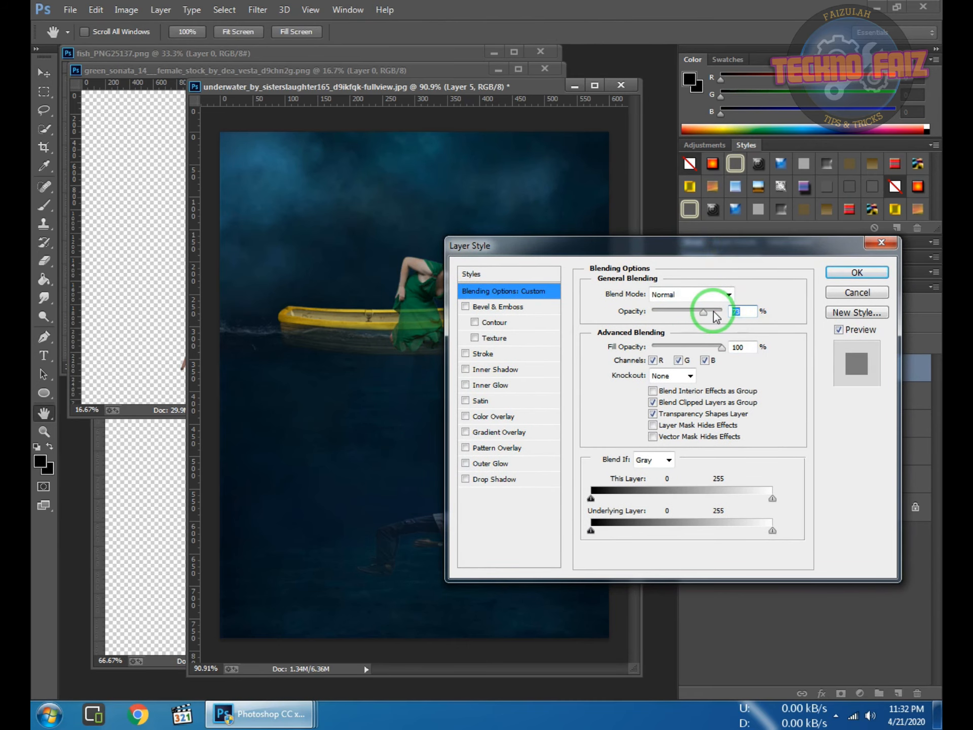
click(857, 272)
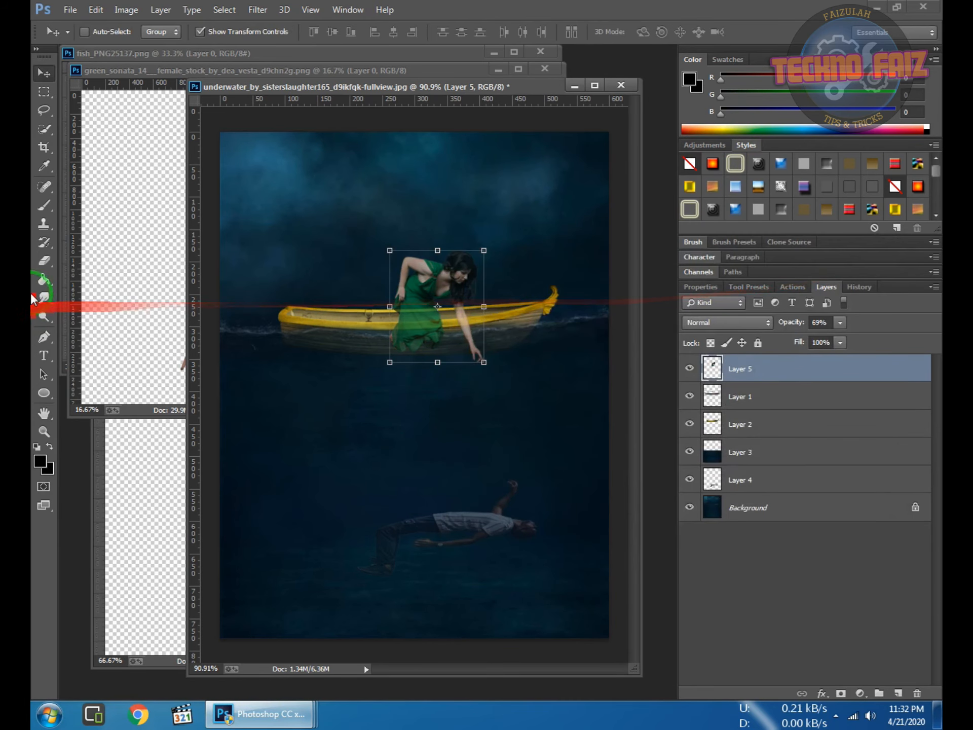
click(41, 264)
scroll(415, 375, up, 5)
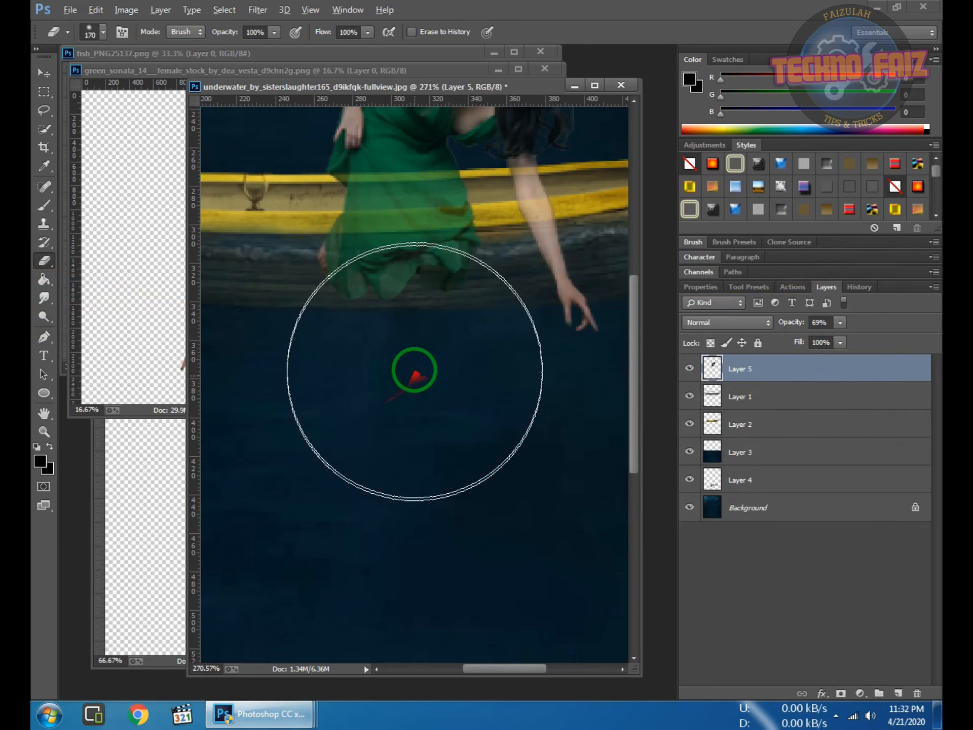
right_click(414, 374)
mouse_move(329, 252)
mouse_down()
mouse_move(471, 253)
mouse_move(400, 288)
mouse_move(377, 332)
mouse_move(465, 277)
mouse_move(464, 244)
mouse_up()
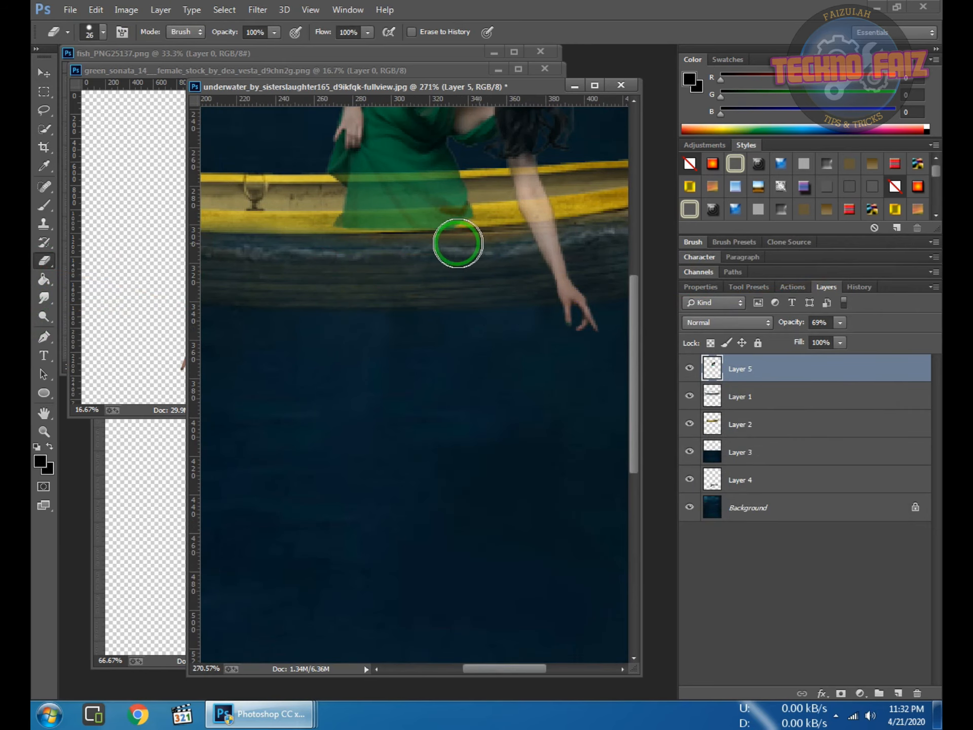
key(ctrl+Up)
key(ctrl+Up)
key(ctrl+Up)
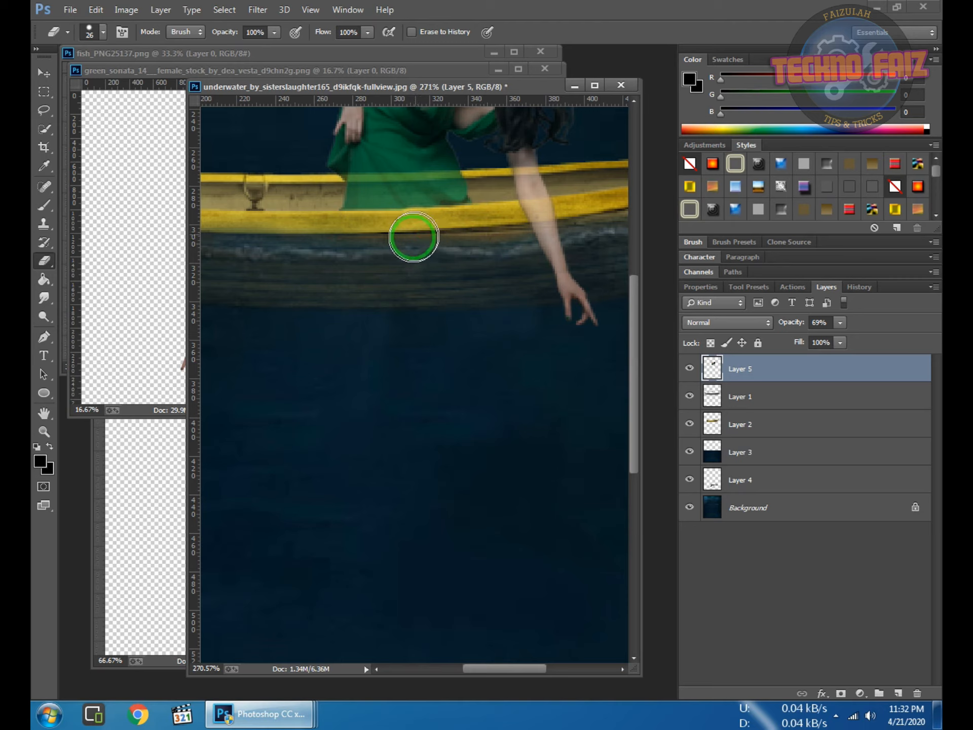
scroll(408, 272, down, 5)
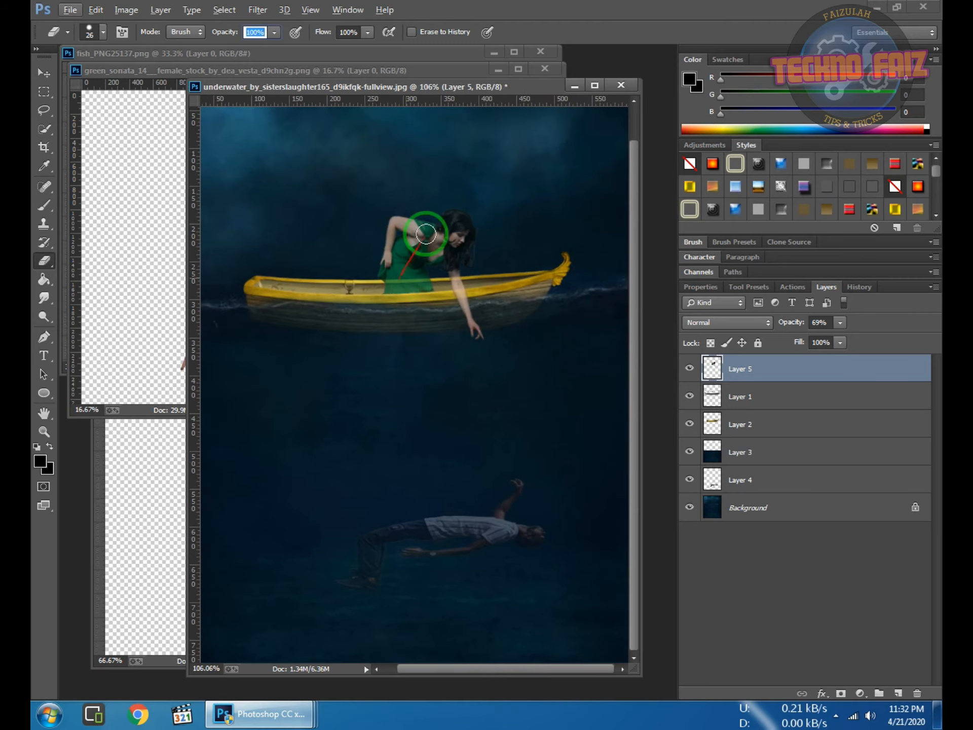
- Set the opacity of the woman's layer (Layer 5) to 100%
double_click(821, 372)
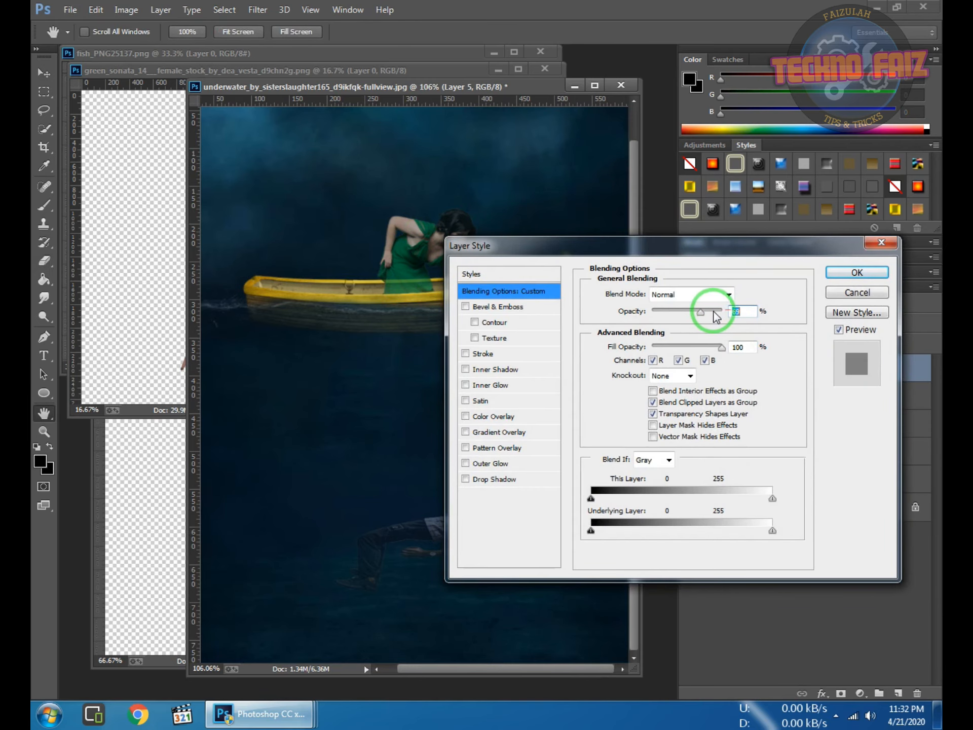
drag(703, 314, 752, 311)
click(856, 273)
key(e)
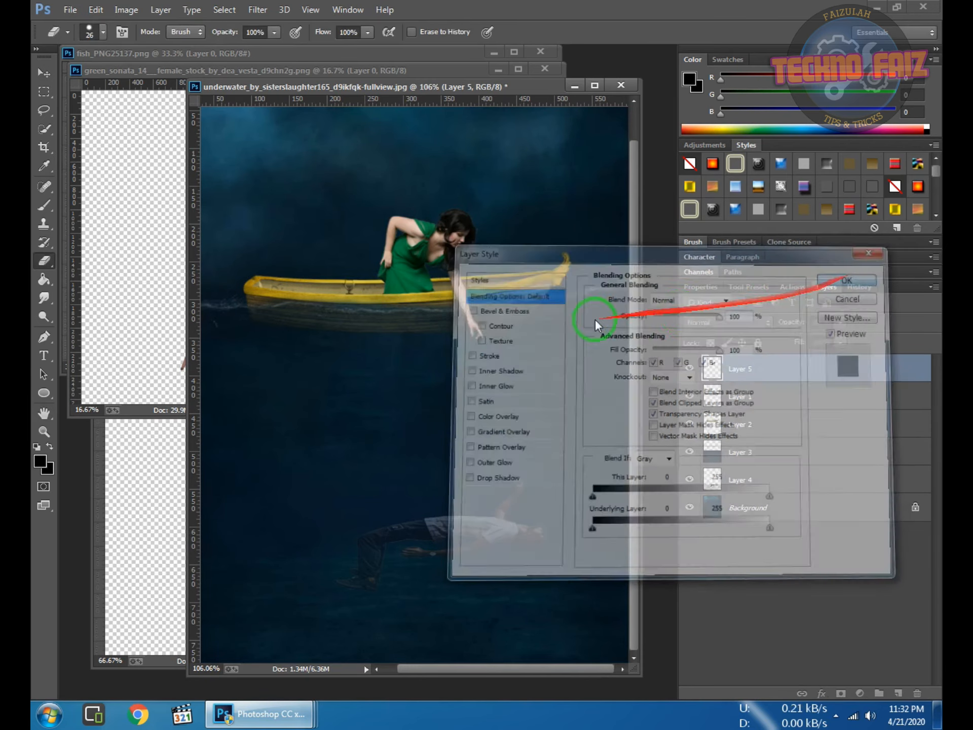
- Move the waterline layer (Layer 1) above the woman's layer and set the 26 px eraser's hardness to 0%
drag(759, 400, 757, 366)
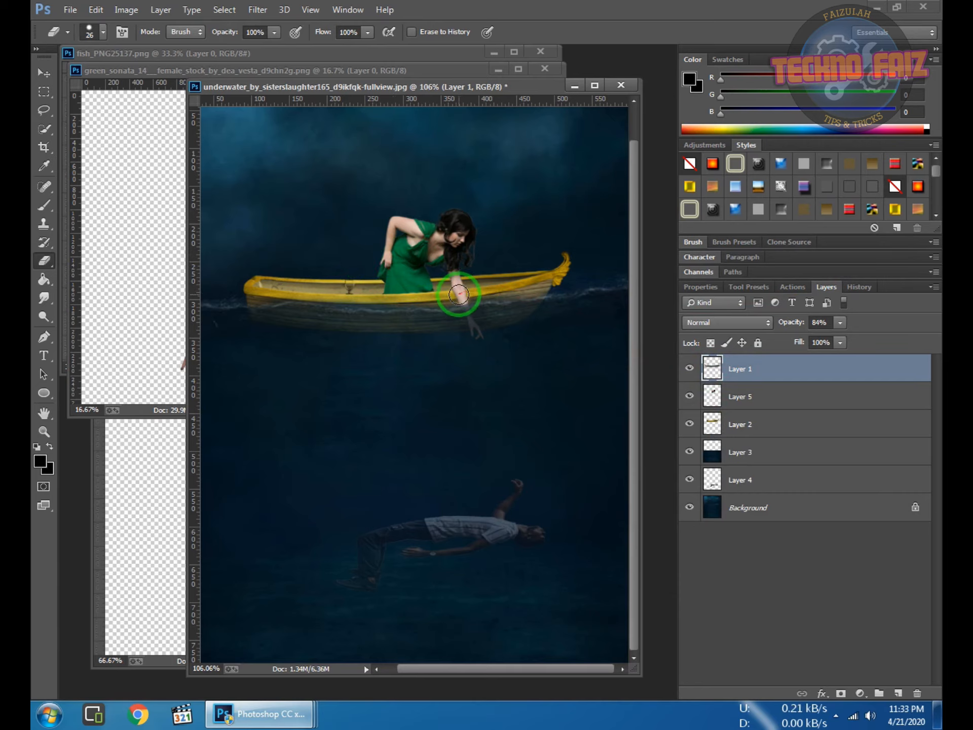
right_click(502, 282)
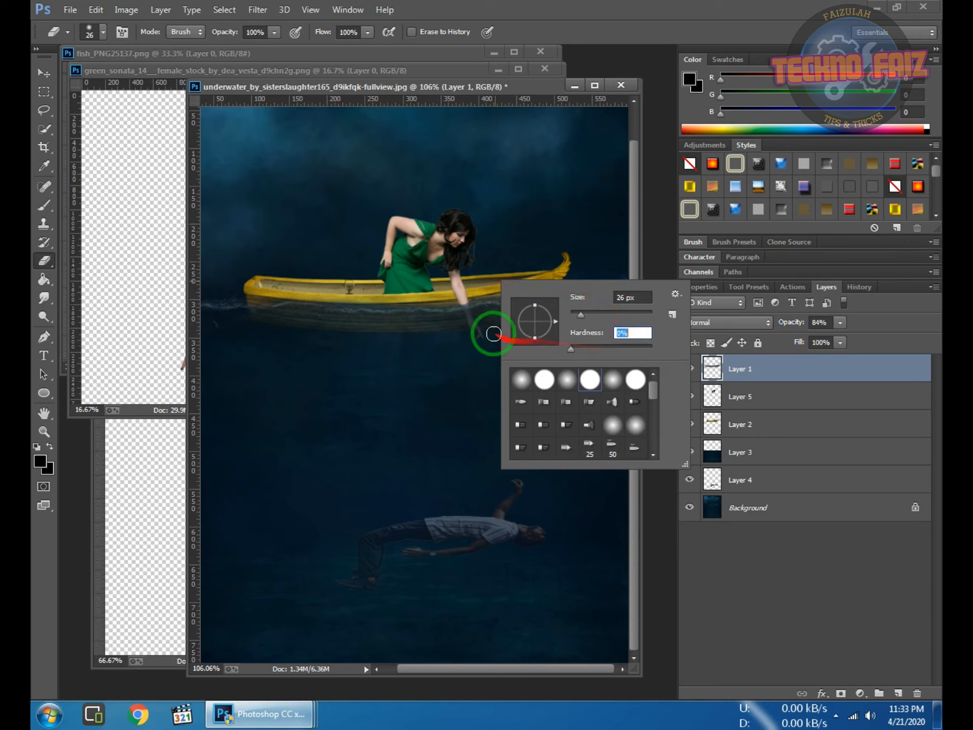
key(Return)
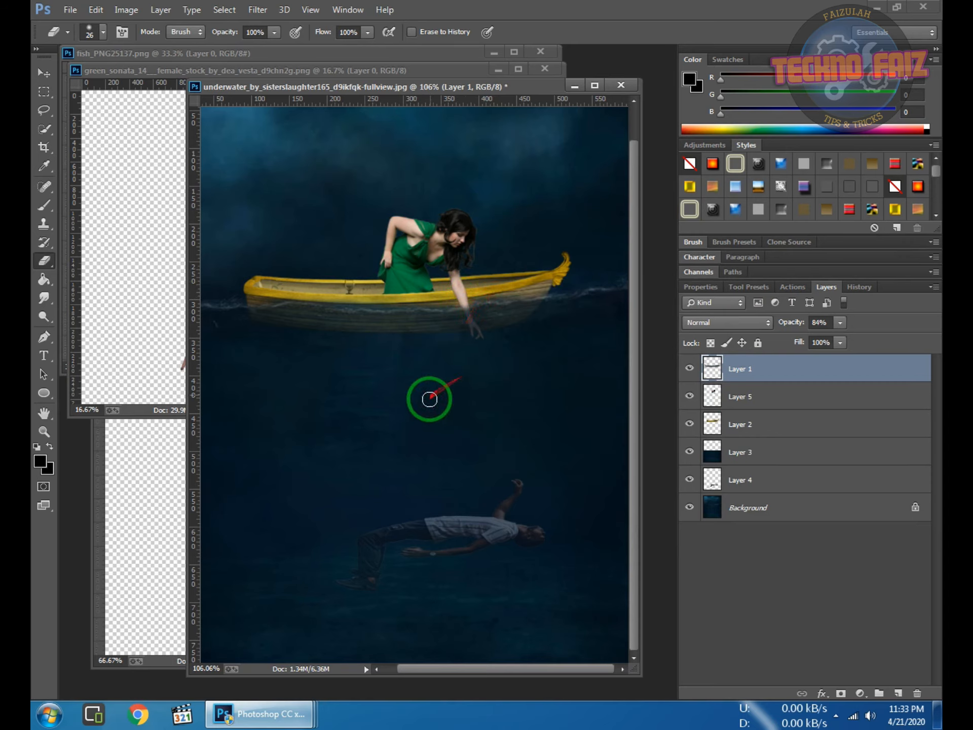
- Narrow the sinking man's layer (Layer 4) slightly from its feet side
click(762, 479)
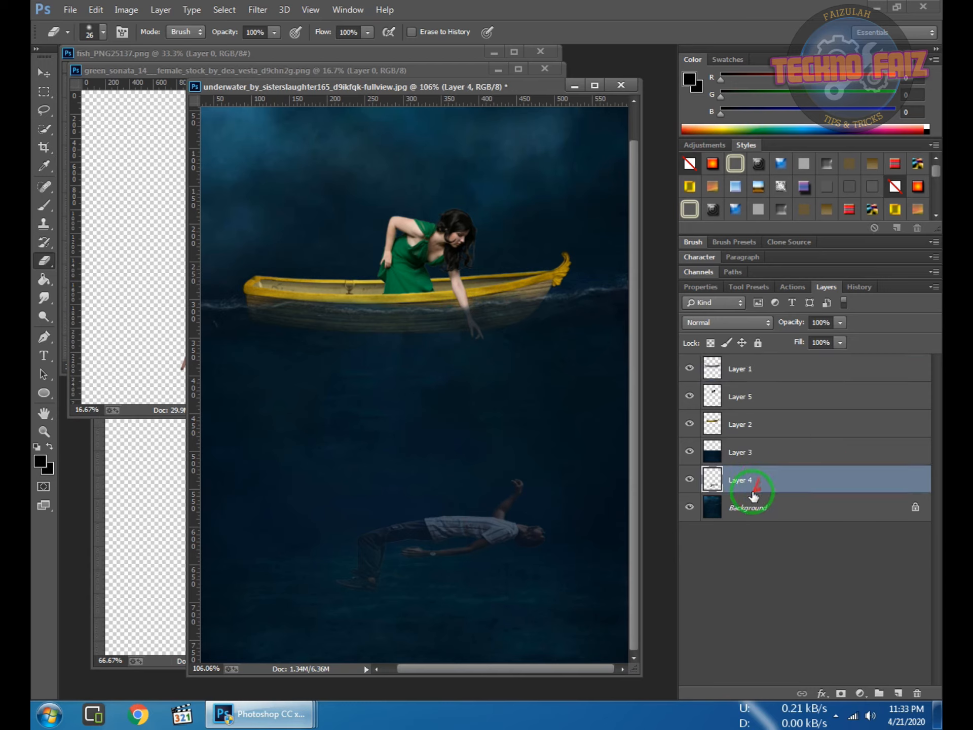
click(43, 74)
drag(330, 535, 342, 535)
key(Return)
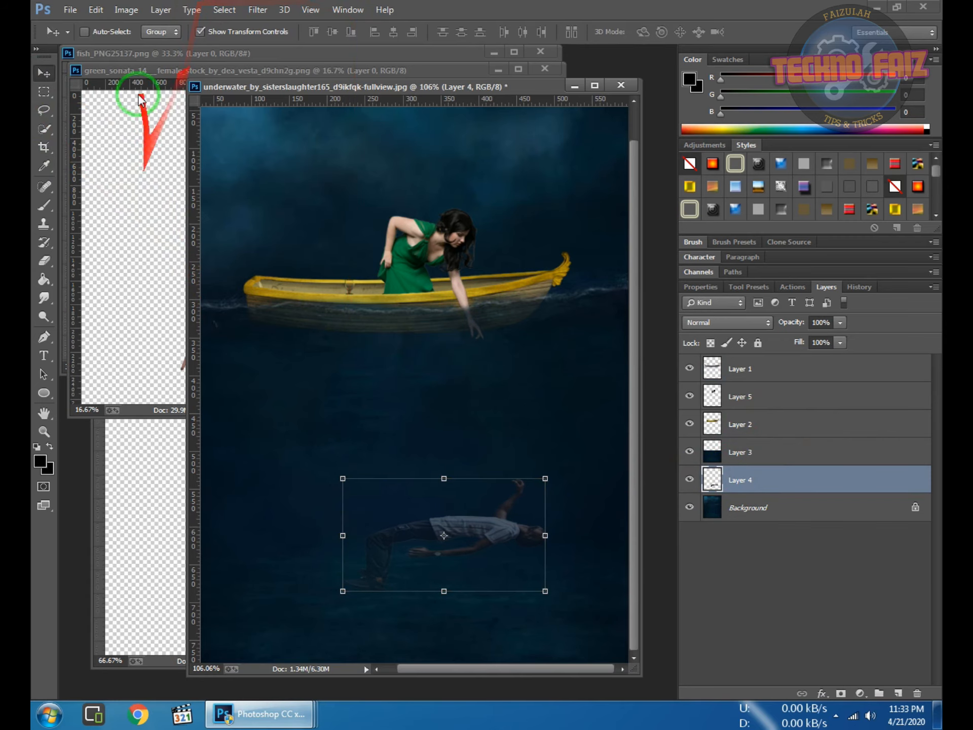
- Minimize the woman's document and both fish documents, and bring the air-bubbles document to the front
click(129, 228)
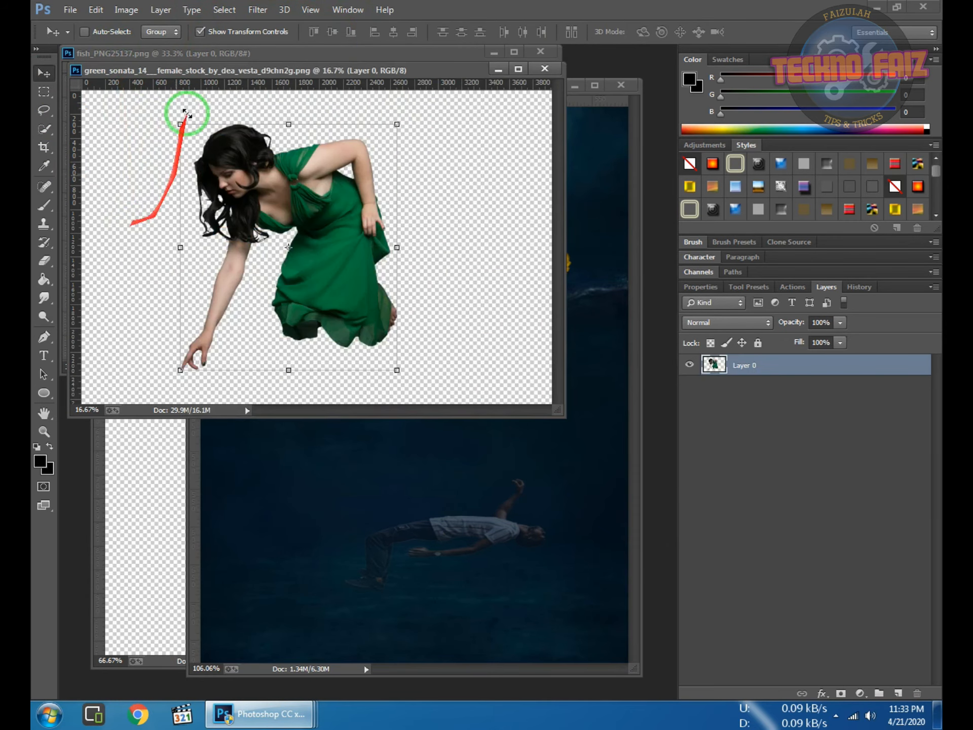
click(502, 69)
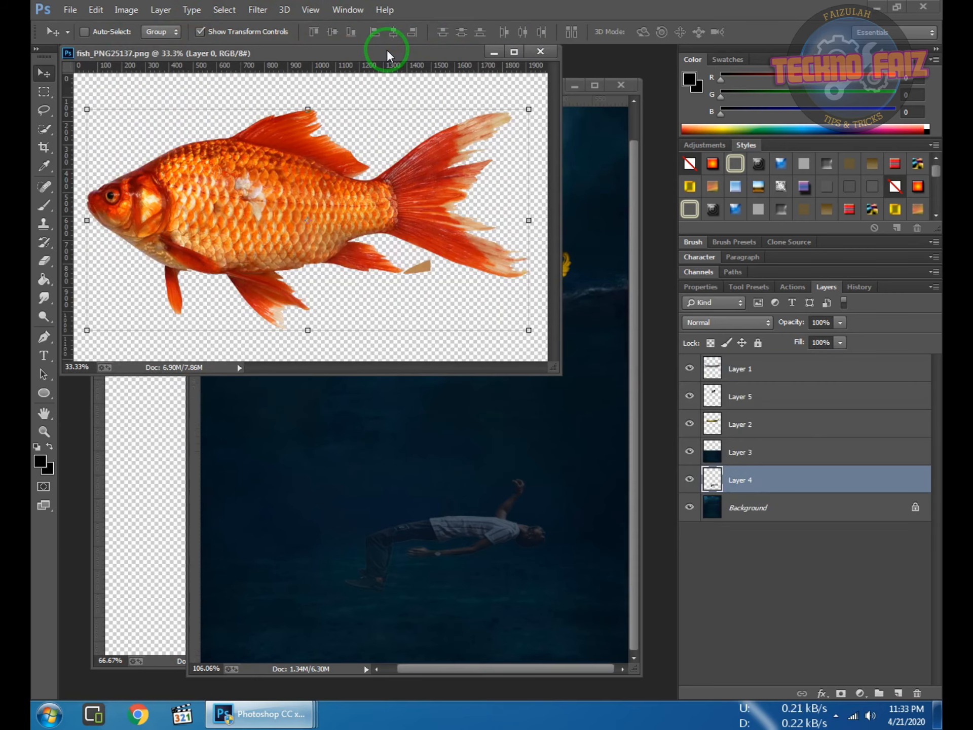
click(489, 51)
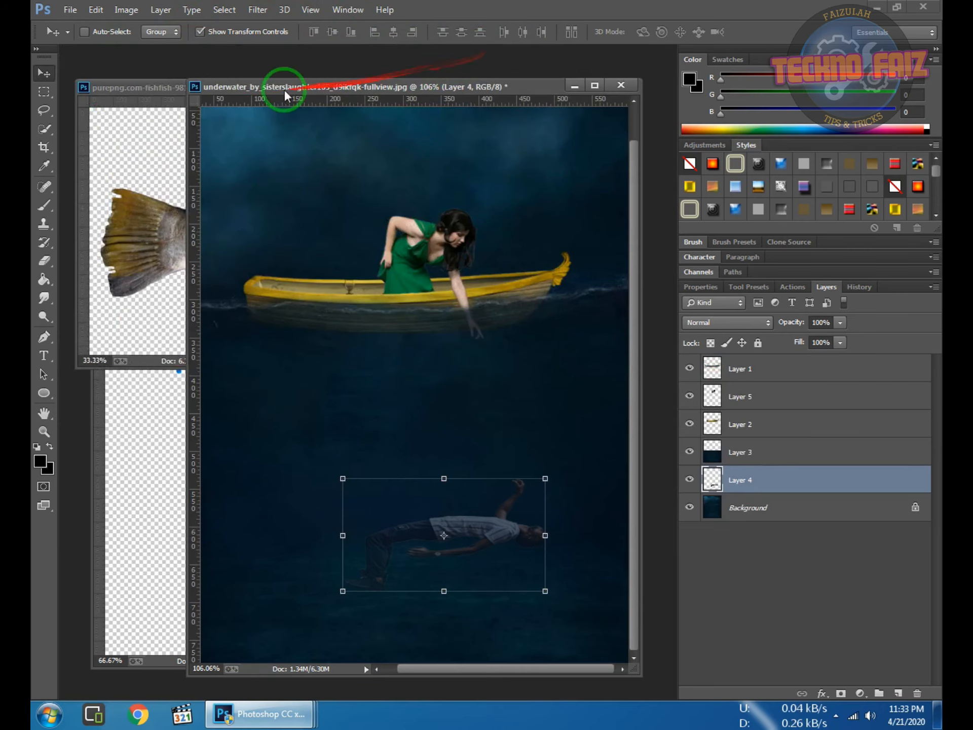
click(153, 117)
click(548, 87)
click(147, 185)
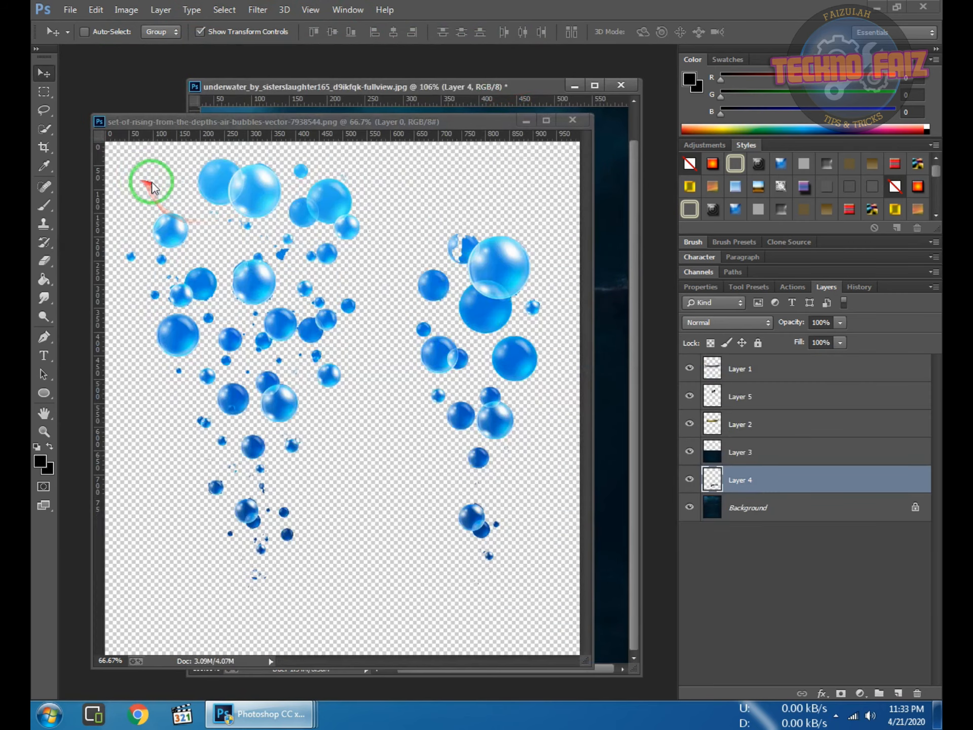
- Select the narrower bubble column in the air-bubbles document with a rectangular marquee and copy it to a new layer
click(45, 98)
drag(397, 182, 565, 637)
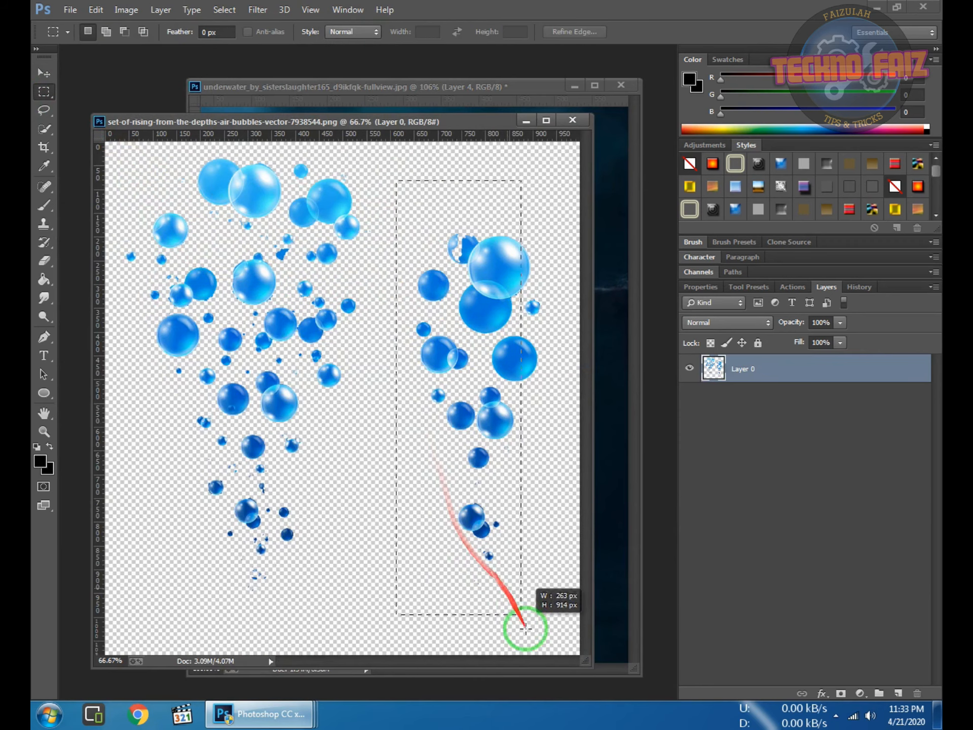
right_click(414, 346)
click(482, 462)
- Copy the extracted bubble column into the underwater image, just above the man's layer
drag(441, 124, 323, 117)
key(v)
drag(370, 349, 495, 366)
drag(548, 322, 409, 398)
- Scale the bubble column to 13.52% width and 16.01% height and place it beside the man's raised hand
drag(269, 193, 484, 578)
drag(506, 627, 536, 434)
drag(561, 477, 545, 461)
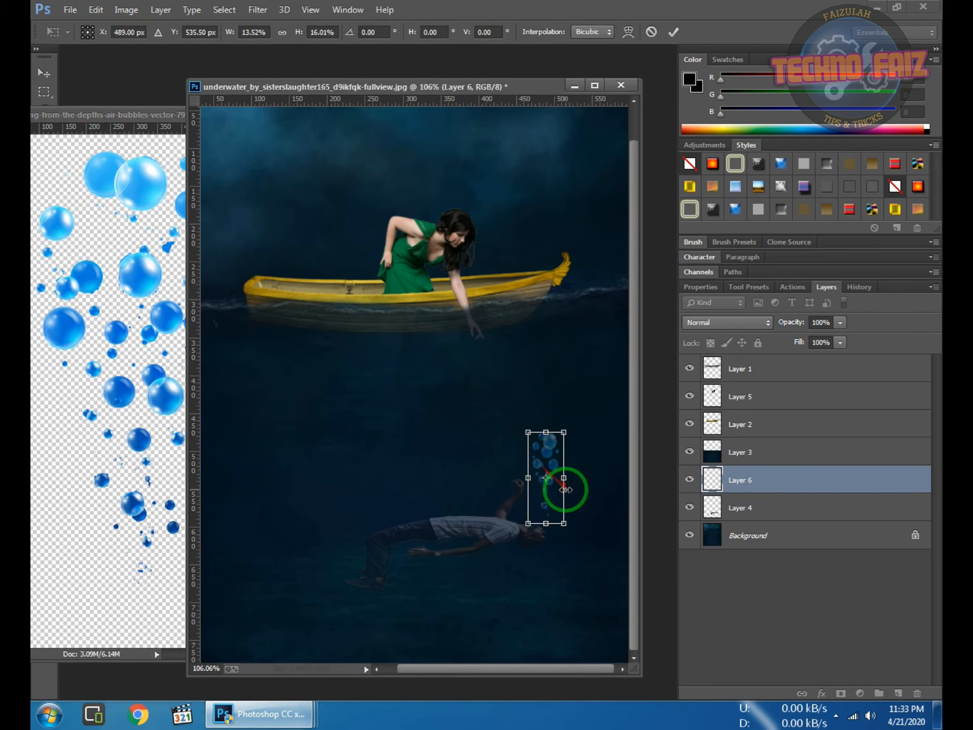
scroll(565, 487, up, 5)
drag(524, 359, 500, 366)
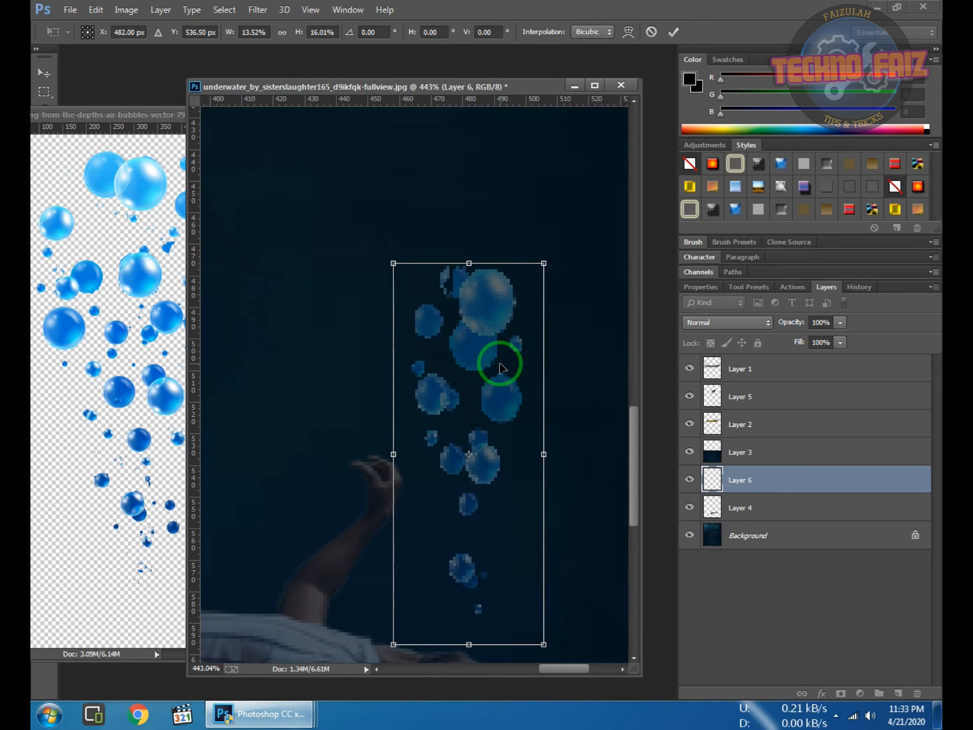
key(Return)
- Position the bubble column so it rises from the man's mouth and narrow it slightly
scroll(487, 378, down, 5)
drag(488, 441, 488, 447)
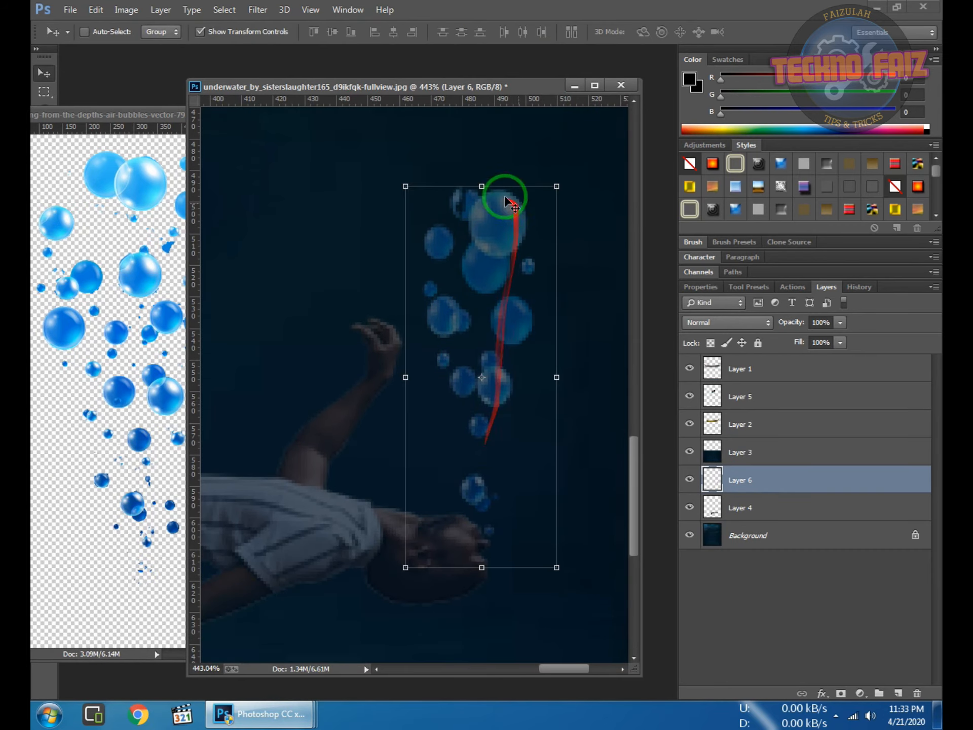
drag(405, 379, 415, 383)
key(Return)
- Dock the bubbles document with the underwater image and erase the broken bubble and the one below it from Layer 6
drag(113, 109, 308, 103)
click(221, 104)
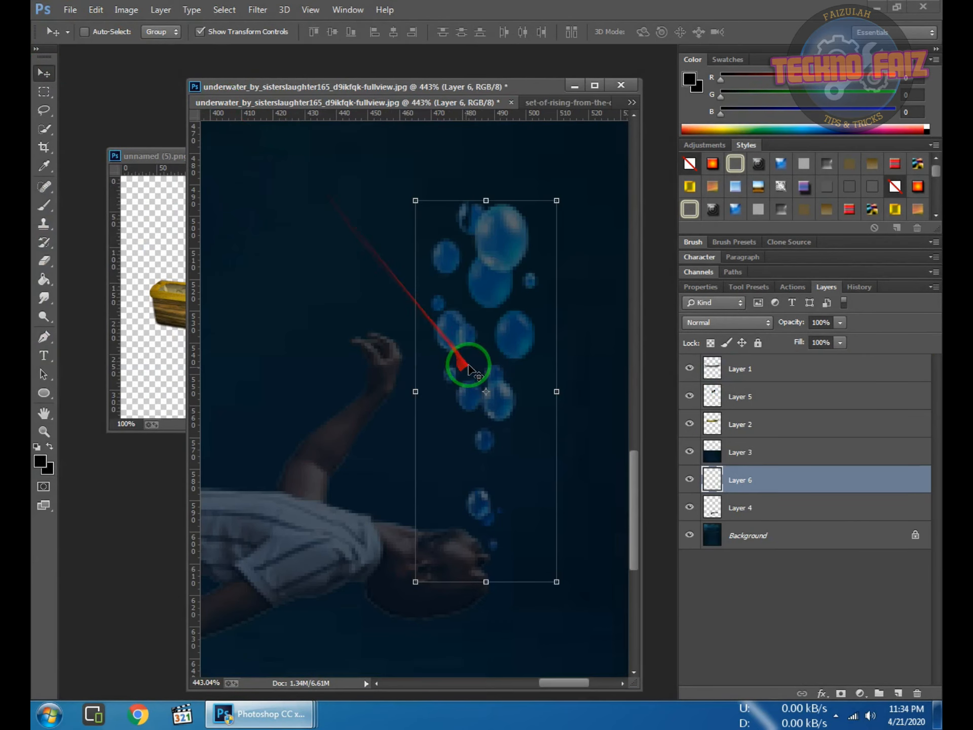
click(44, 261)
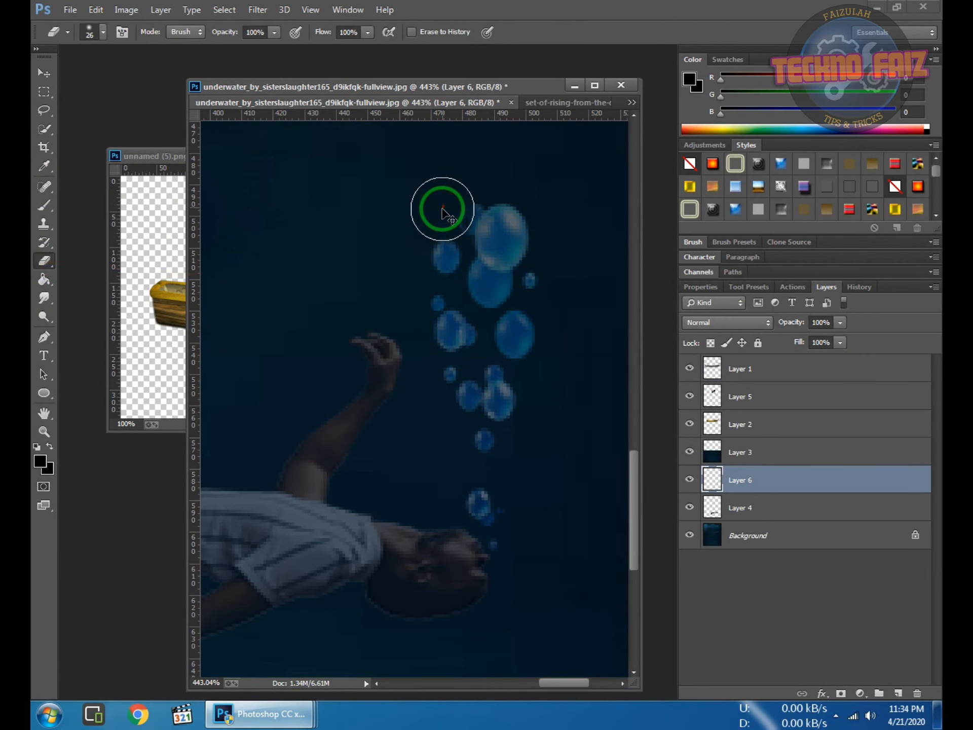
right_click(443, 208)
drag(615, 285, 624, 286)
drag(435, 185, 424, 251)
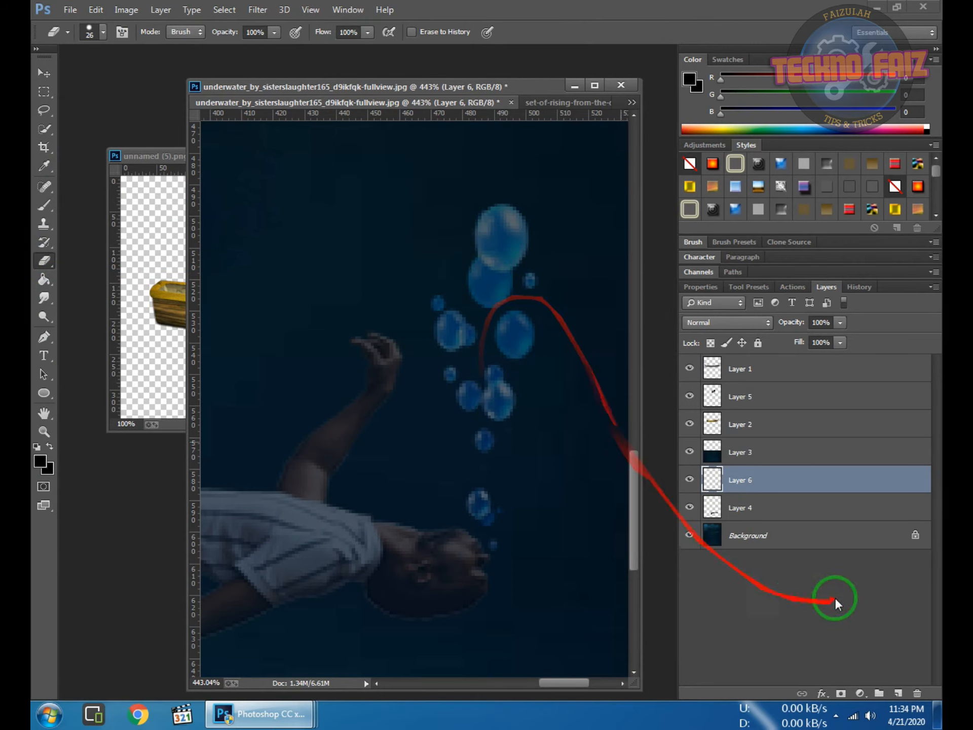
- Set the opacity of the bubble column's layer (Layer 6) to 43%
double_click(793, 479)
drag(659, 245, 766, 210)
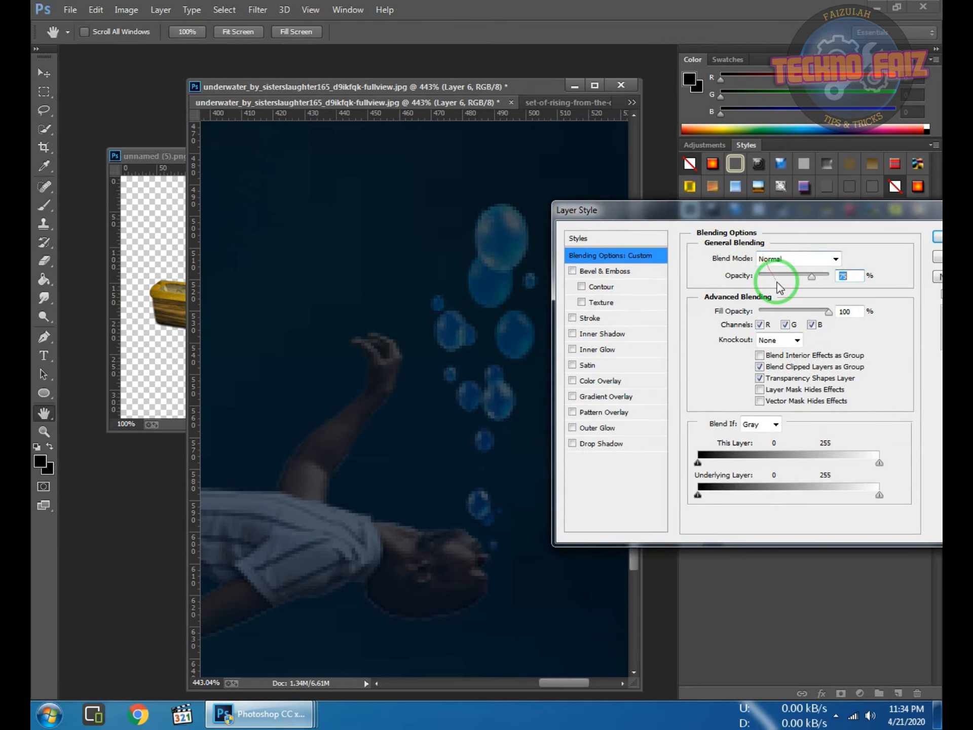
key(Down)
key(Down)
key(Down)
key(Down)
key(Down)
key(Down)
key(Down)
key(Down)
key(Down)
key(Down)
key(Down)
key(Down)
key(Down)
key(Down)
key(Down)
key(Down)
key(Down)
key(Down)
key(Down)
key(Down)
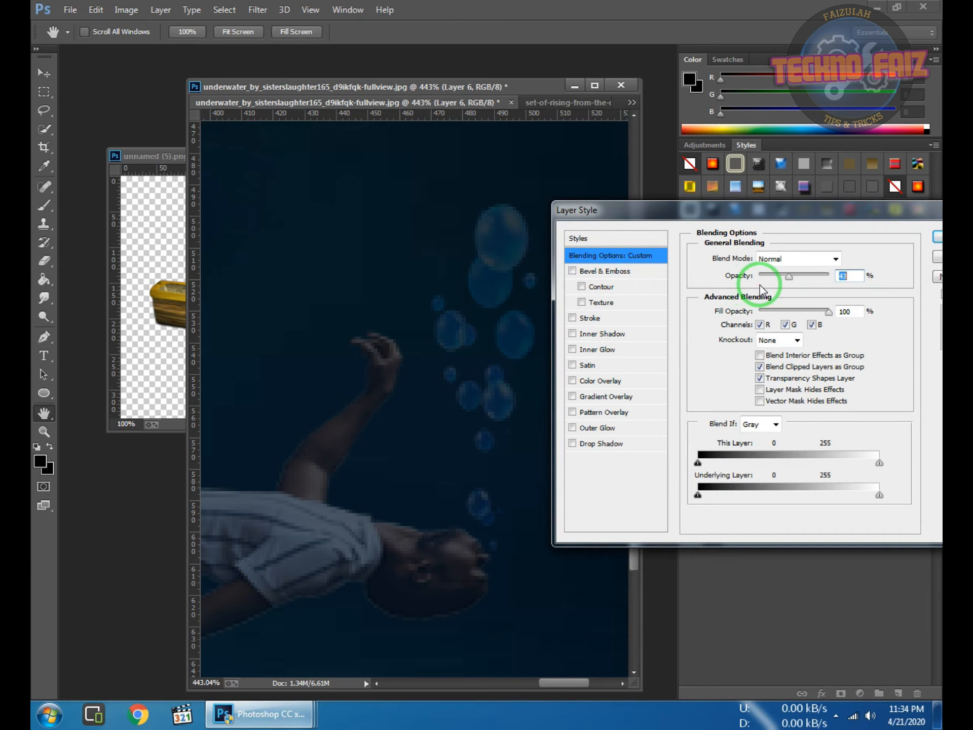
click(937, 237)
key(e)
scroll(370, 266, down, 8)
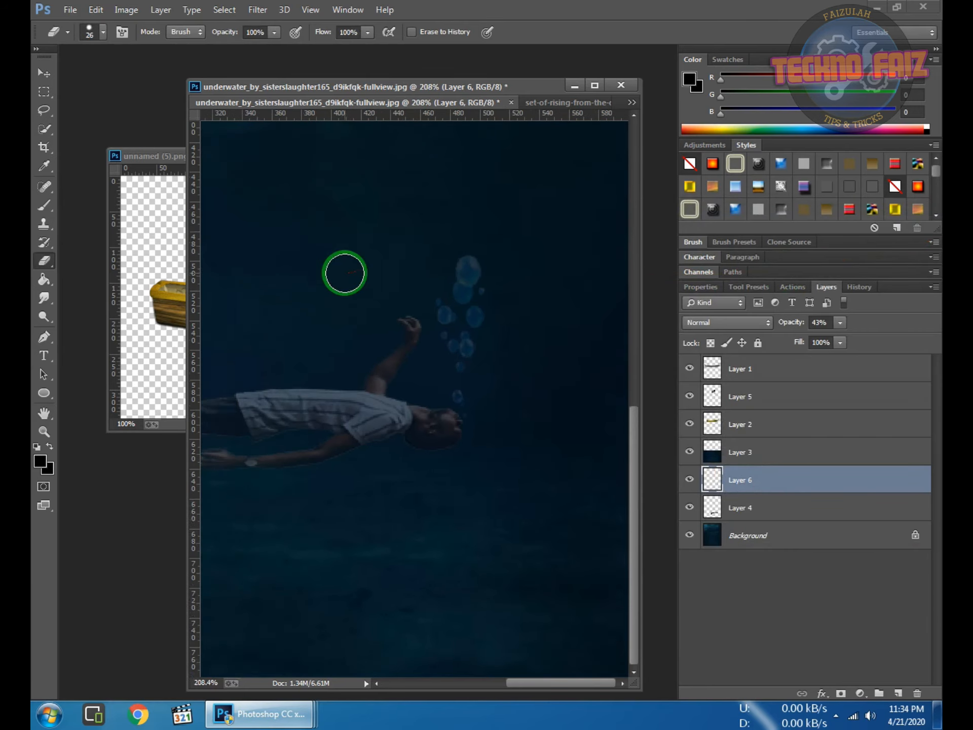
- In the bubbles document, select the two large bubbles at the top of the wider cluster and copy them from Layer 0 to a new layer
key(ctrl+Tab)
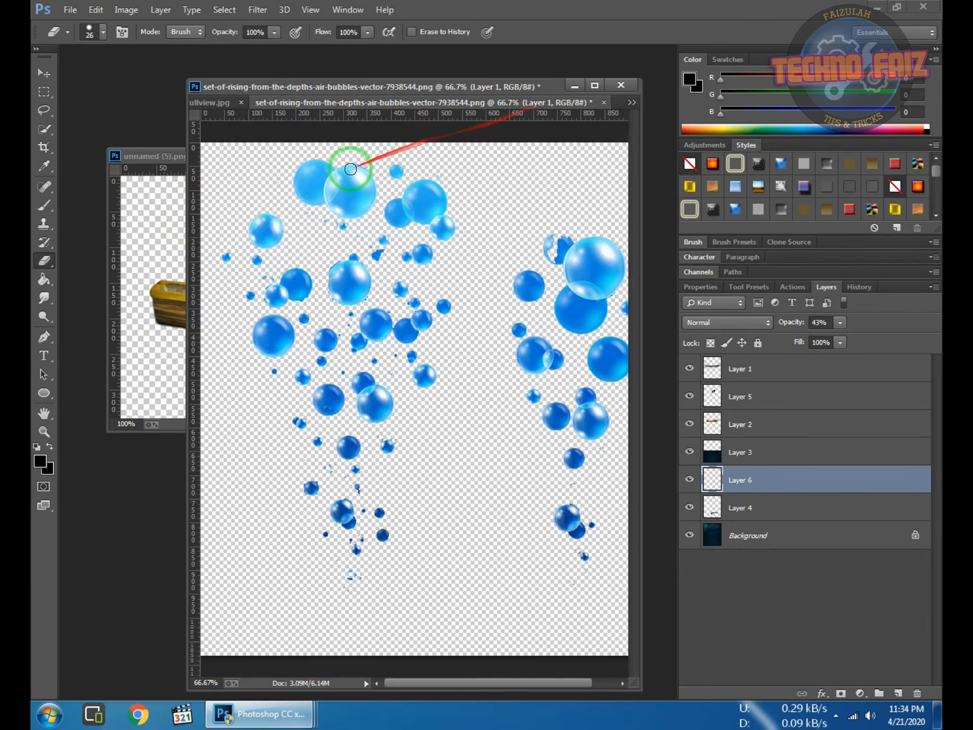
click(44, 92)
drag(274, 157, 383, 233)
right_click(350, 187)
click(398, 298)
click(476, 269)
click(745, 396)
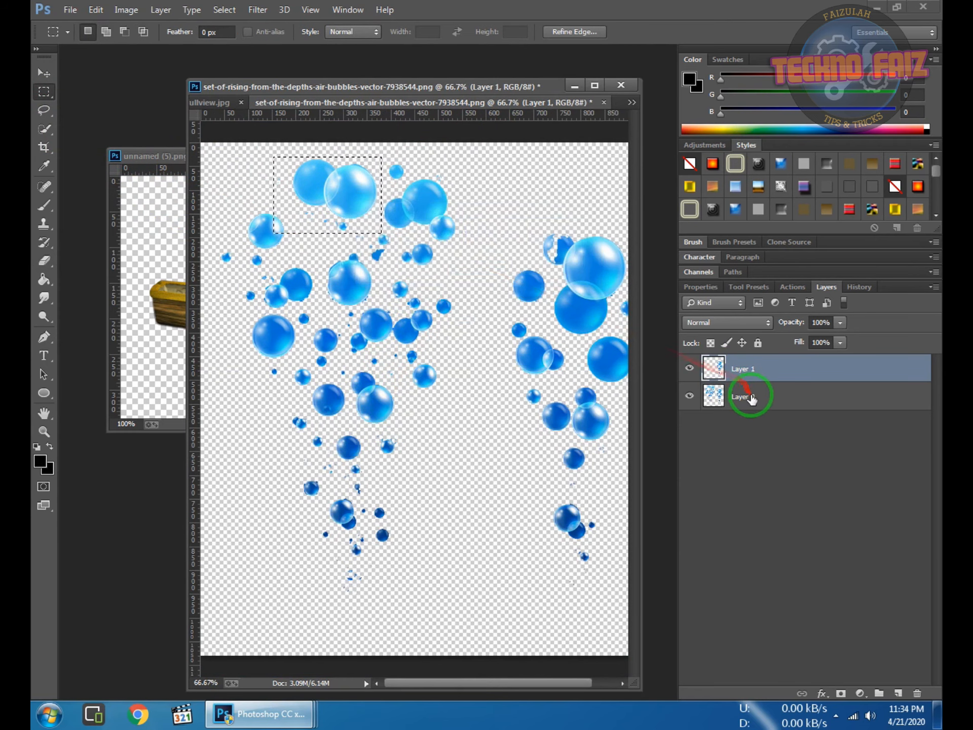
right_click(316, 185)
click(380, 321)
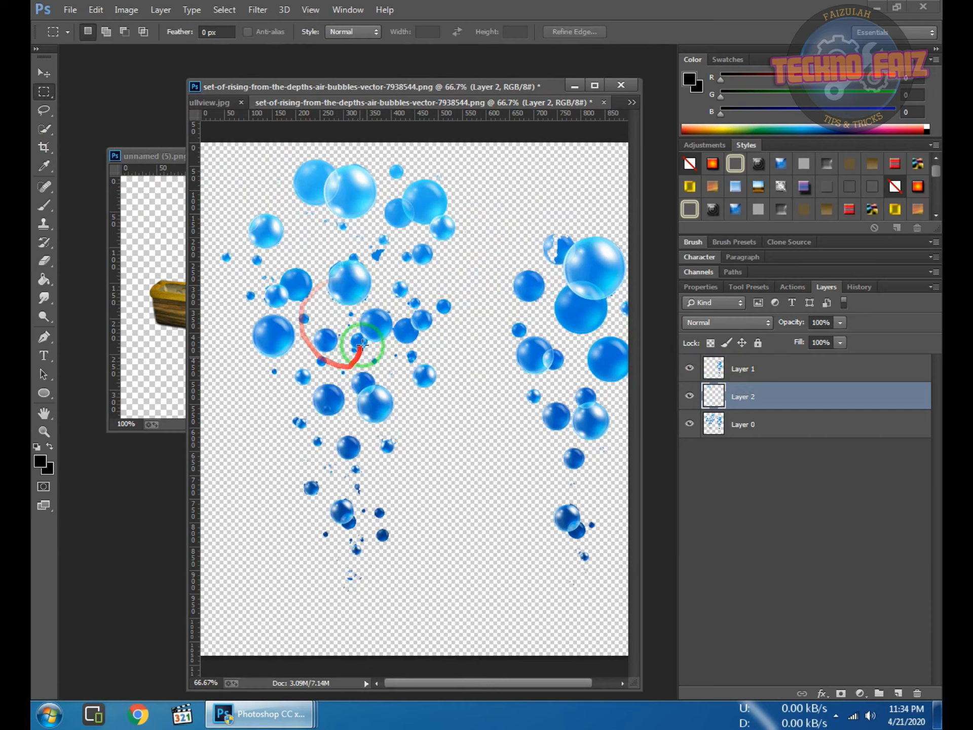
- Select the middle group of the wider bubble cluster on Layer 0 and copy it to a new layer
drag(311, 337, 477, 423)
click(831, 431)
right_click(388, 280)
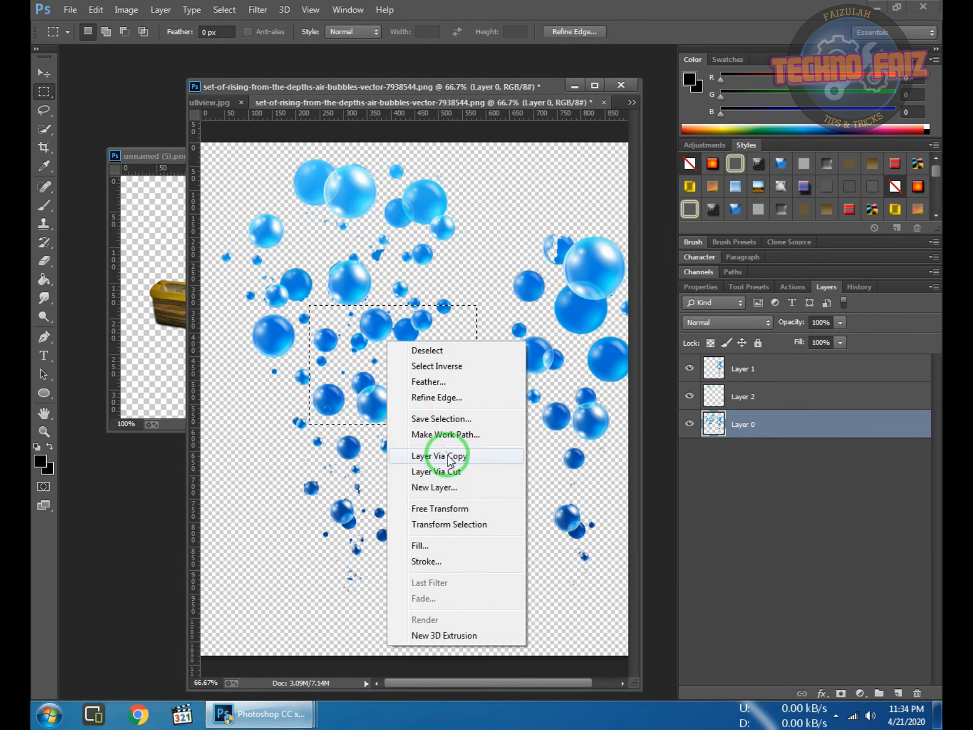
click(446, 458)
- Undock the bubbles document and copy the extracted middle bubble group into the underwater image
drag(299, 104, 401, 145)
click(44, 72)
drag(629, 380, 423, 373)
- Try to move the two large bubbles (Layer 2) into the underwater image, and minimize the bubbles document
click(762, 349)
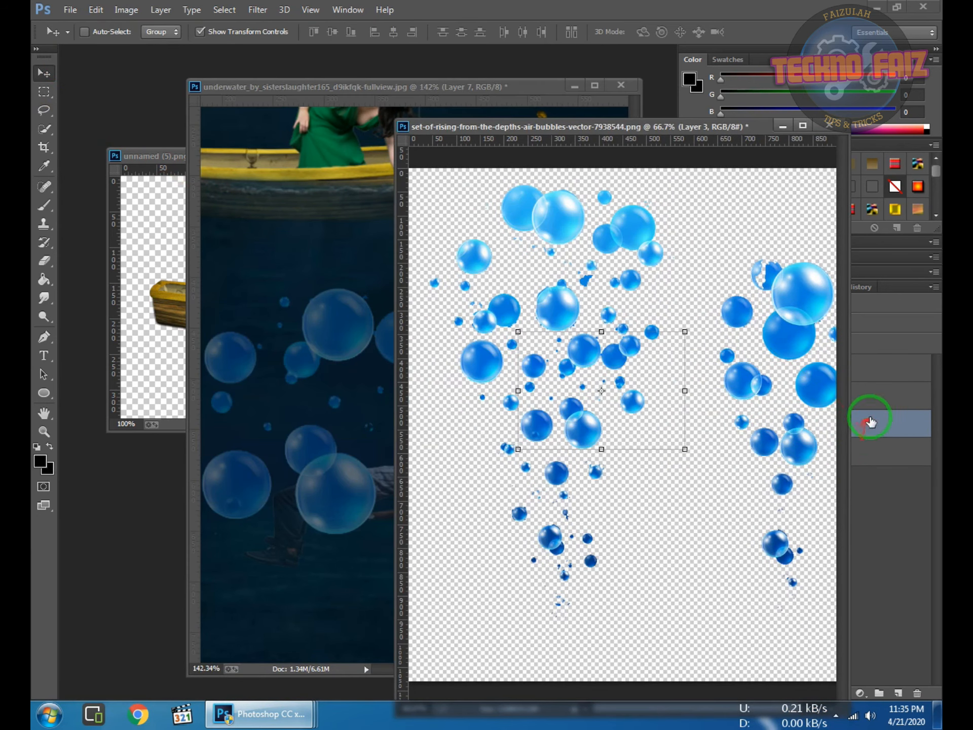
click(870, 396)
drag(530, 229, 319, 337)
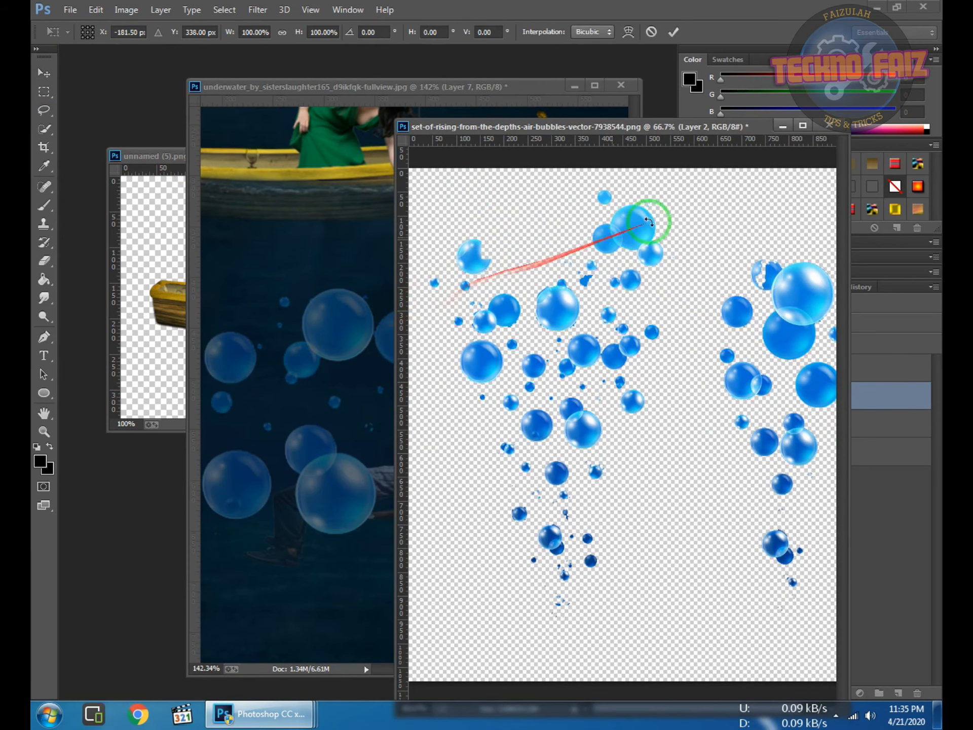
click(782, 128)
- Scale down the new bubble group (Layer 7) and place it above the first bubble column
drag(207, 409, 409, 358)
drag(451, 336, 344, 370)
drag(425, 283, 440, 414)
drag(549, 472, 461, 484)
drag(404, 476, 517, 301)
drag(497, 244, 497, 294)
drag(419, 328, 456, 328)
drag(578, 329, 567, 330)
drag(580, 382, 279, 473)
drag(528, 343, 511, 382)
key(Return)
- Fine-tune the size and position of the upper bubble group so it continues the trail from the man's mouth
drag(457, 298, 498, 312)
key(Return)
drag(457, 349, 463, 349)
drag(485, 334, 476, 320)
key(Return)
- Erase small stray bubbles from the upper bubble group (Layer 7) with a 6 px Eraser
click(41, 256)
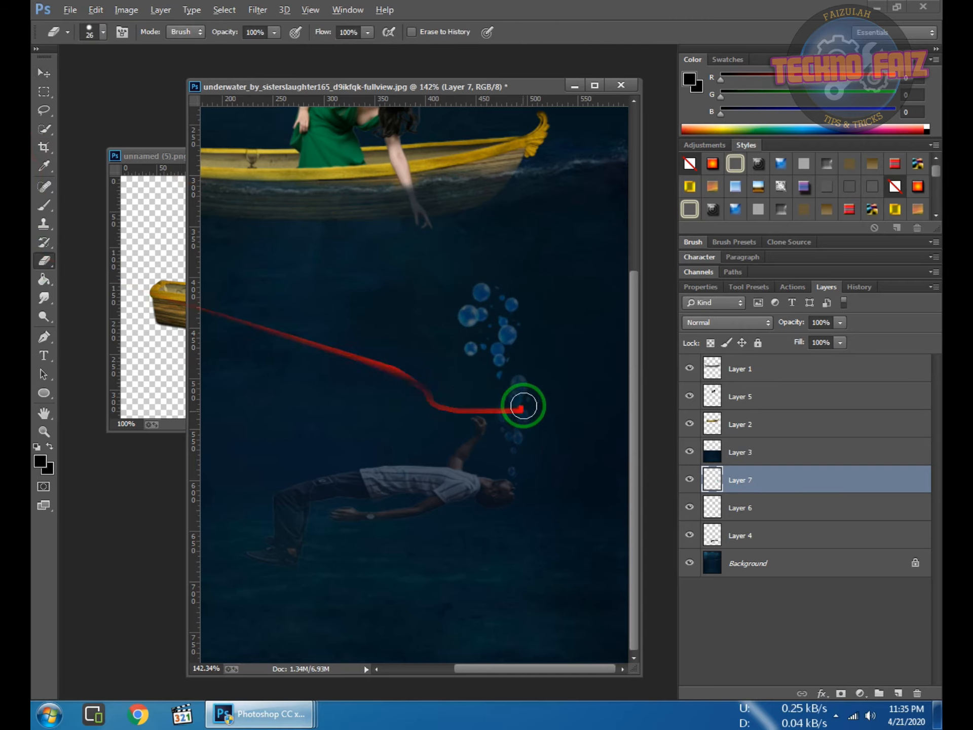
scroll(497, 358, up, 4)
click(479, 135)
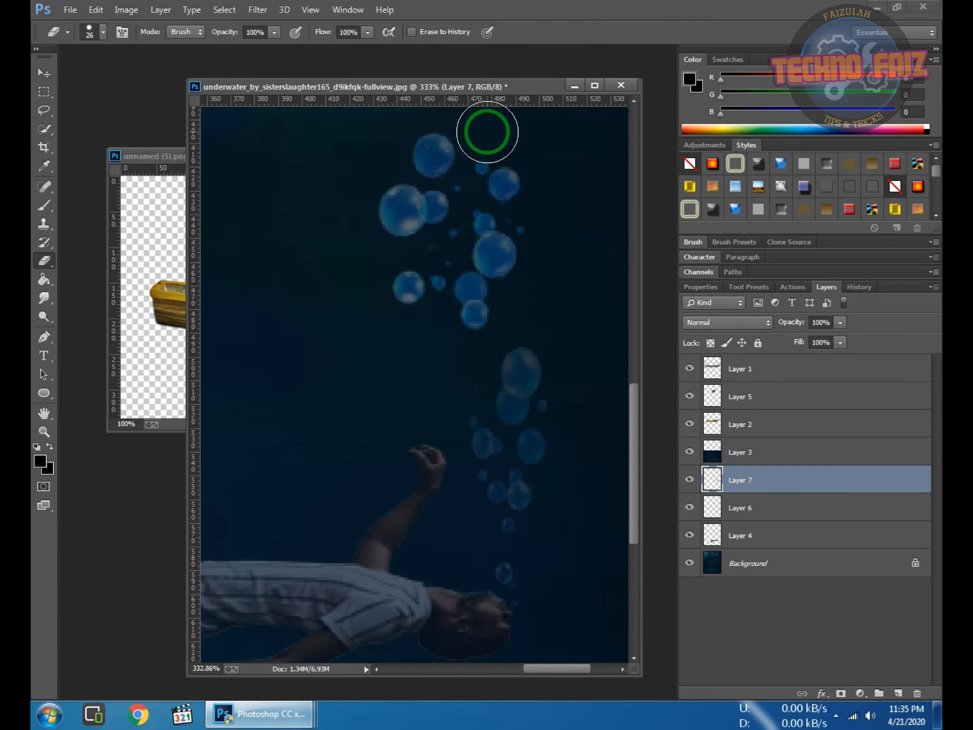
right_click(539, 269)
click(616, 303)
click(442, 257)
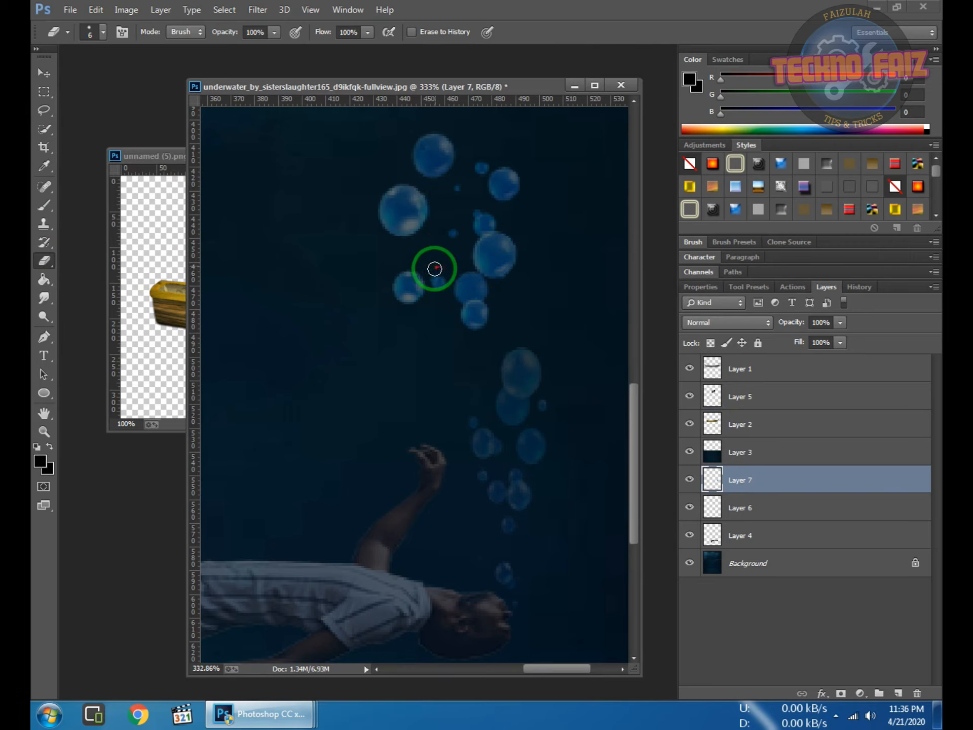
scroll(428, 273, down, 5)
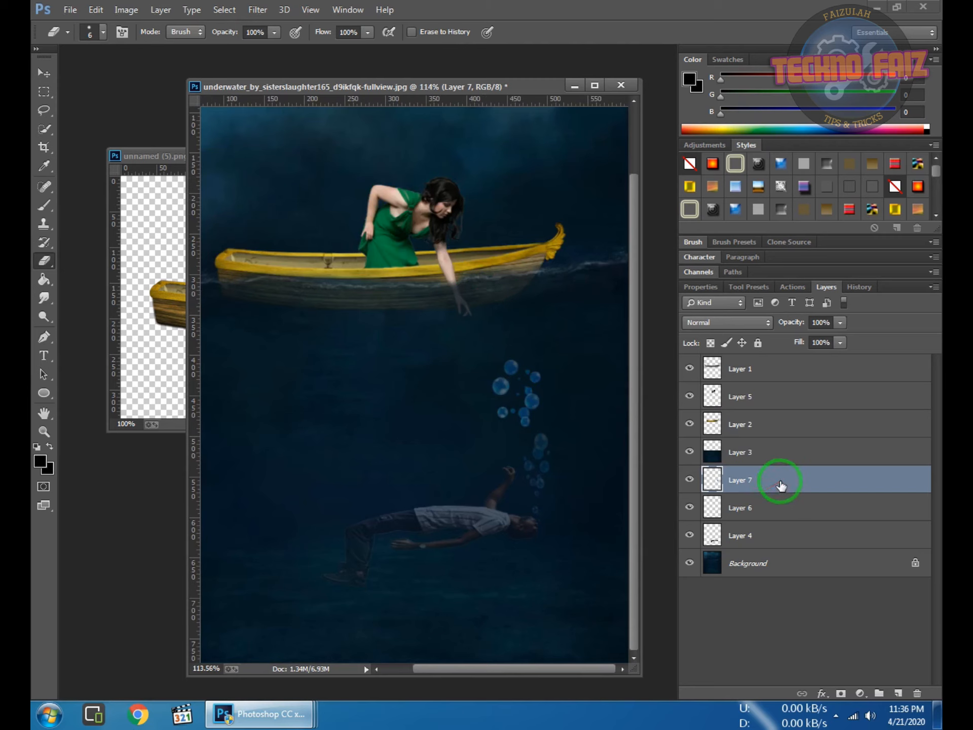
- Lower the opacity of the upper bubble group (Layer 7) to 43% in its blending options
double_click(781, 486)
key(Down)
key(Down)
key(Down)
key(Down)
key(Down)
key(Down)
key(Down)
key(Down)
key(Down)
key(Down)
key(Down)
key(Down)
key(Down)
key(Down)
key(Down)
key(Down)
key(Down)
key(Down)
key(Down)
key(Down)
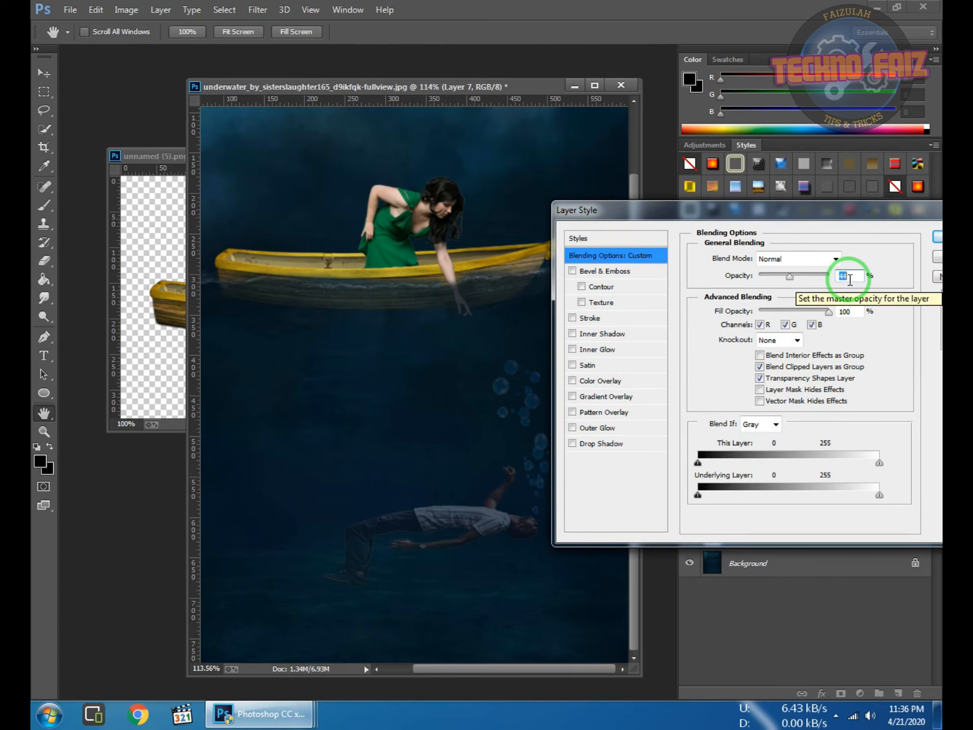
drag(902, 210, 801, 220)
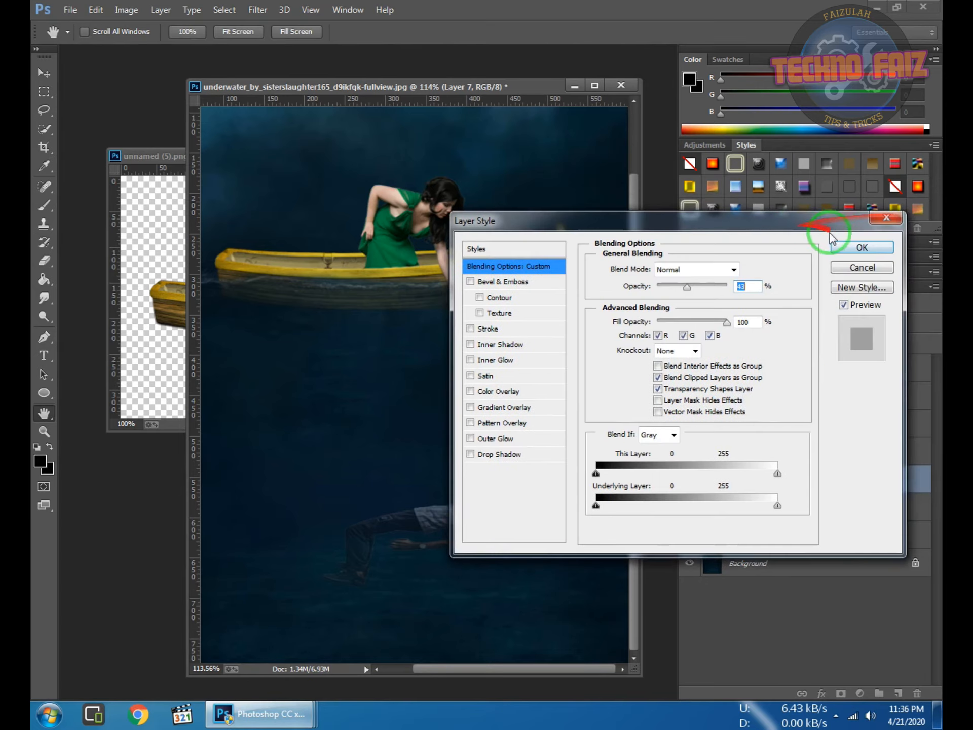
click(850, 248)
key(e)
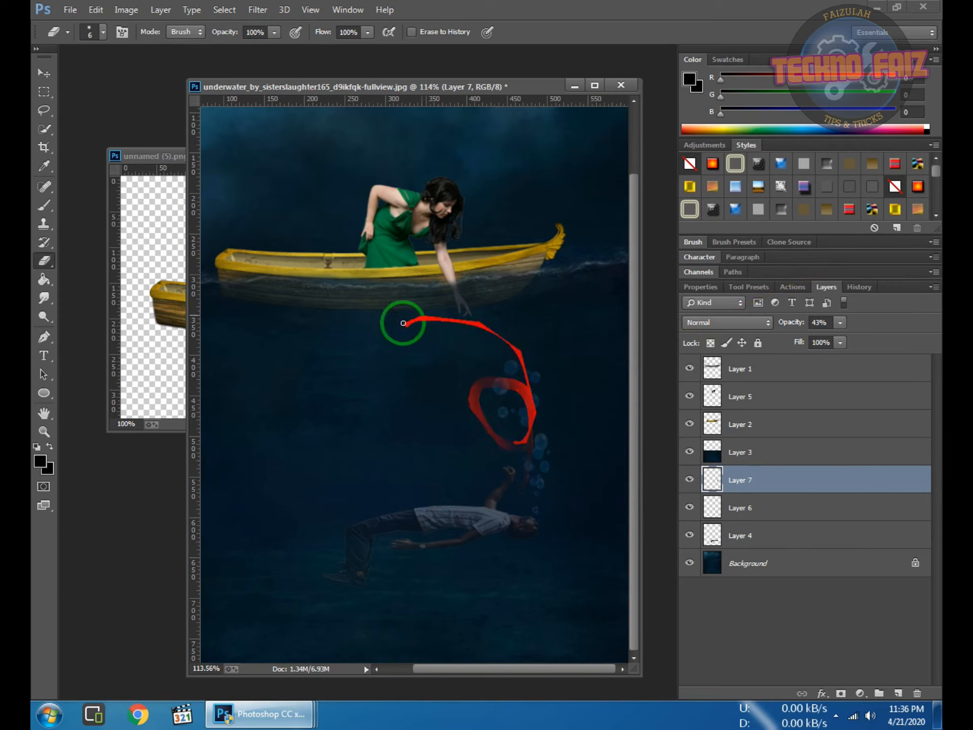
- Darken the woman (Layer 5) with Brightness/Contrast, setting brightness to -96 and slightly reducing the contrast
click(743, 545)
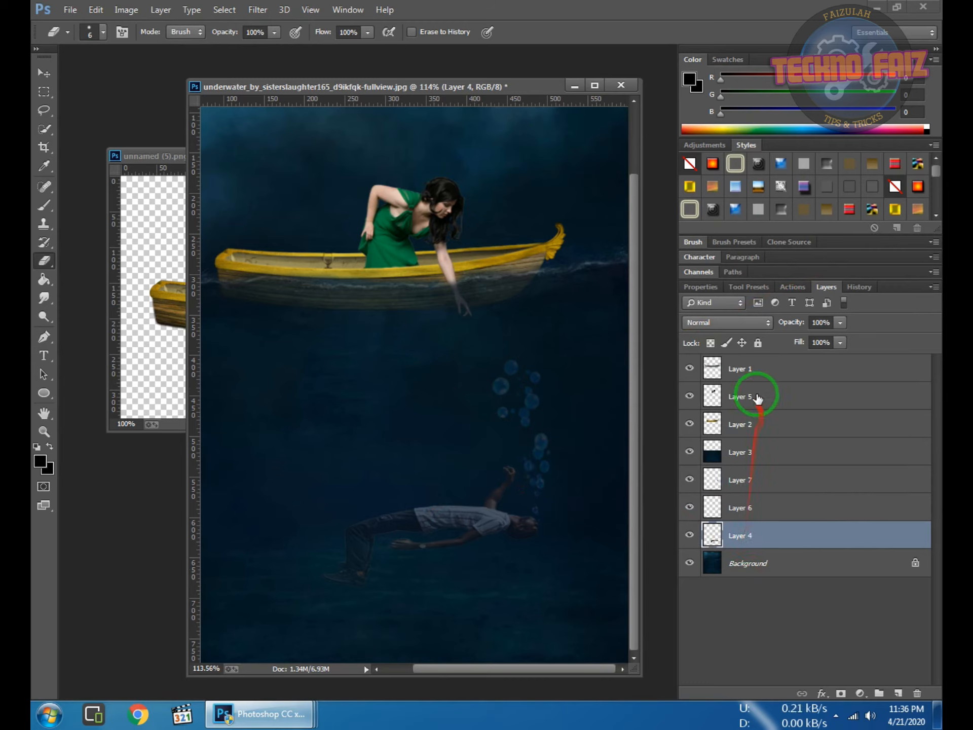
click(748, 395)
click(43, 74)
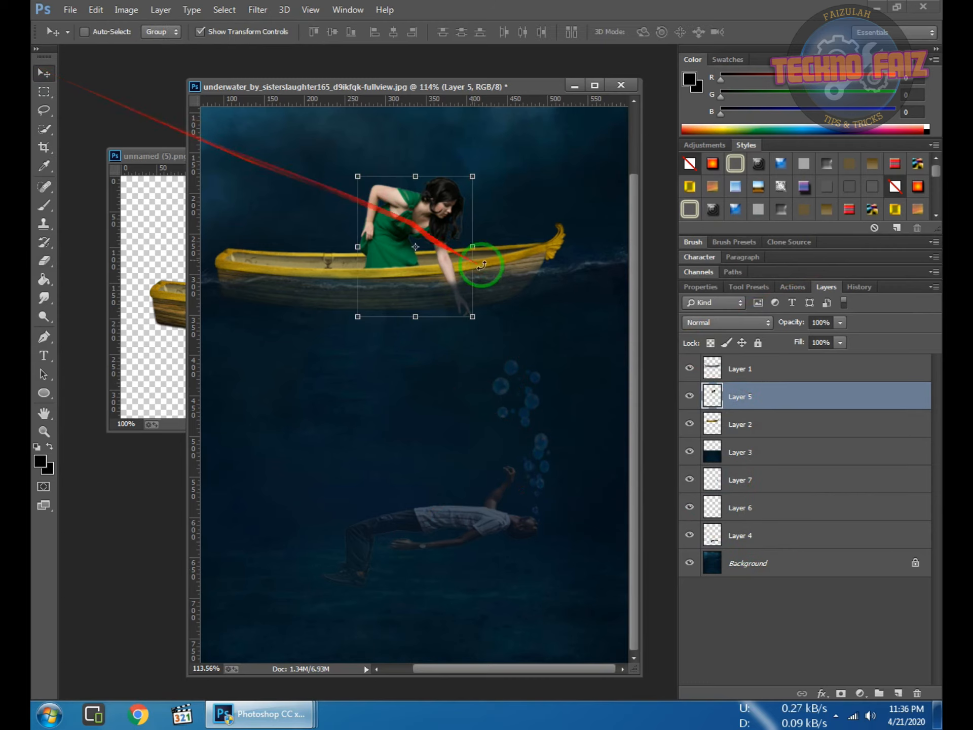
click(127, 9)
mouse_move(154, 50)
click(330, 46)
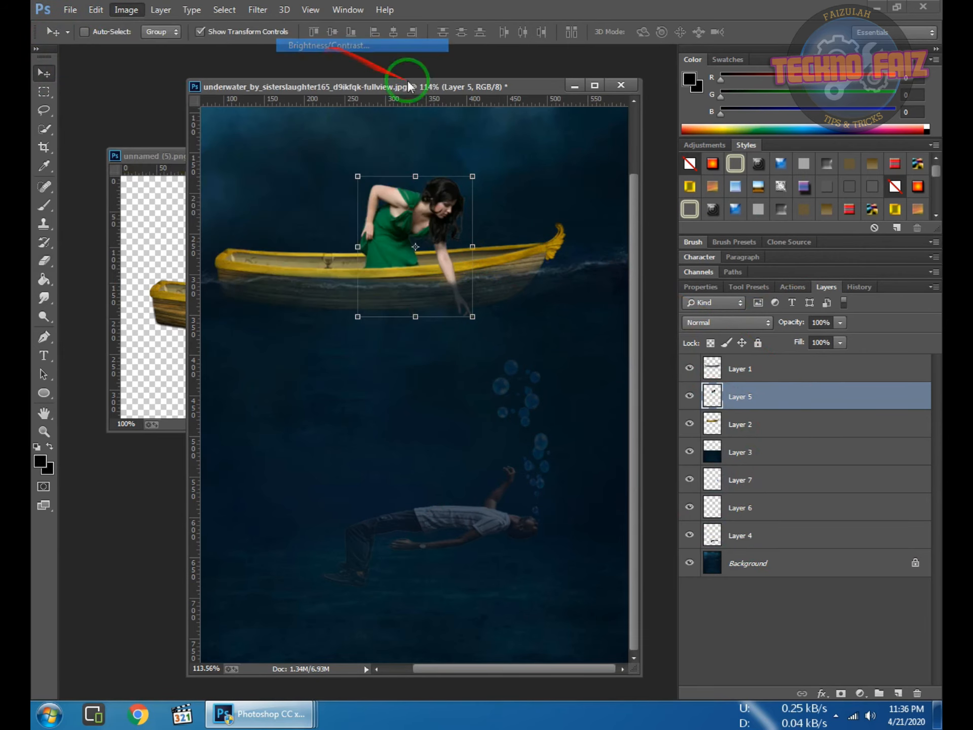
drag(631, 154, 643, 151)
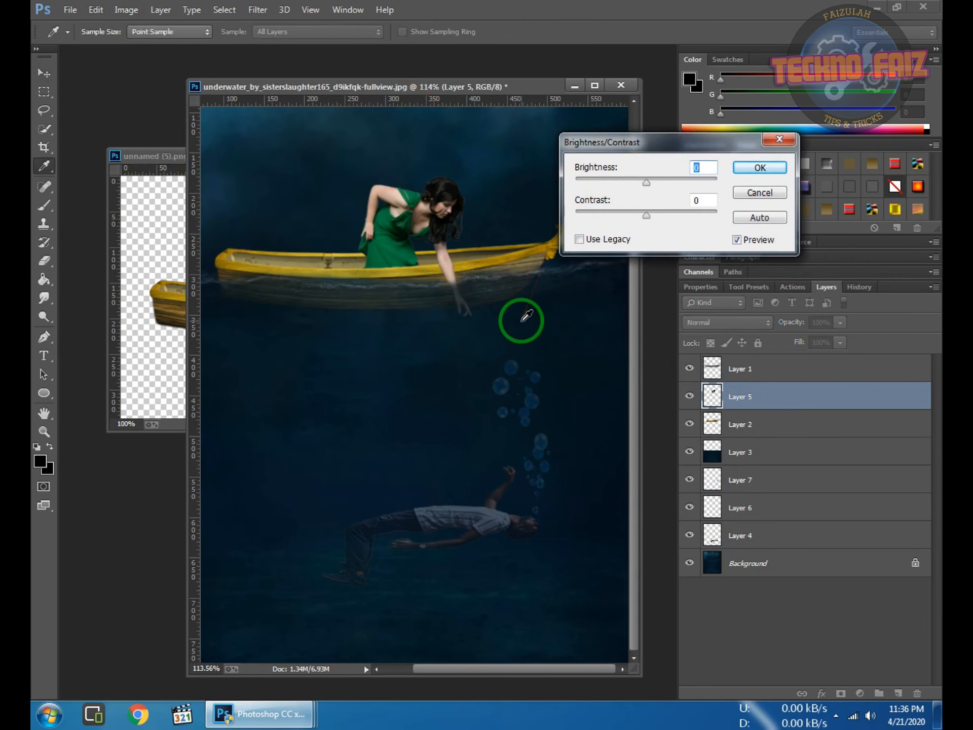
scroll(658, 190, down, 20)
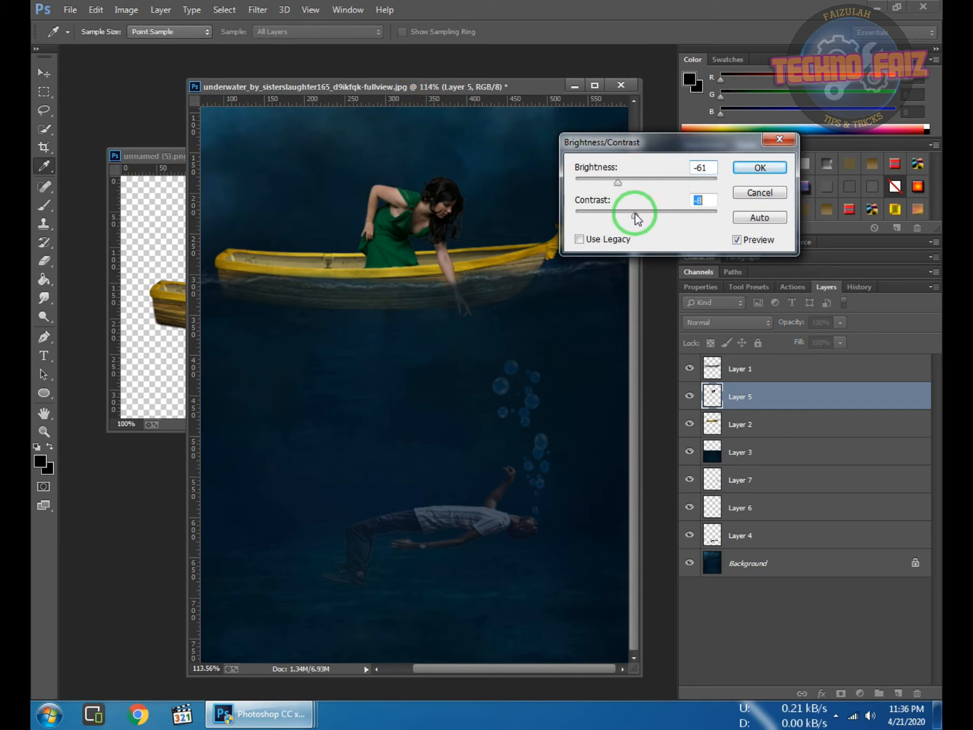
mouse_move(608, 179)
mouse_down()
mouse_move(592, 176)
mouse_move(601, 181)
mouse_up()
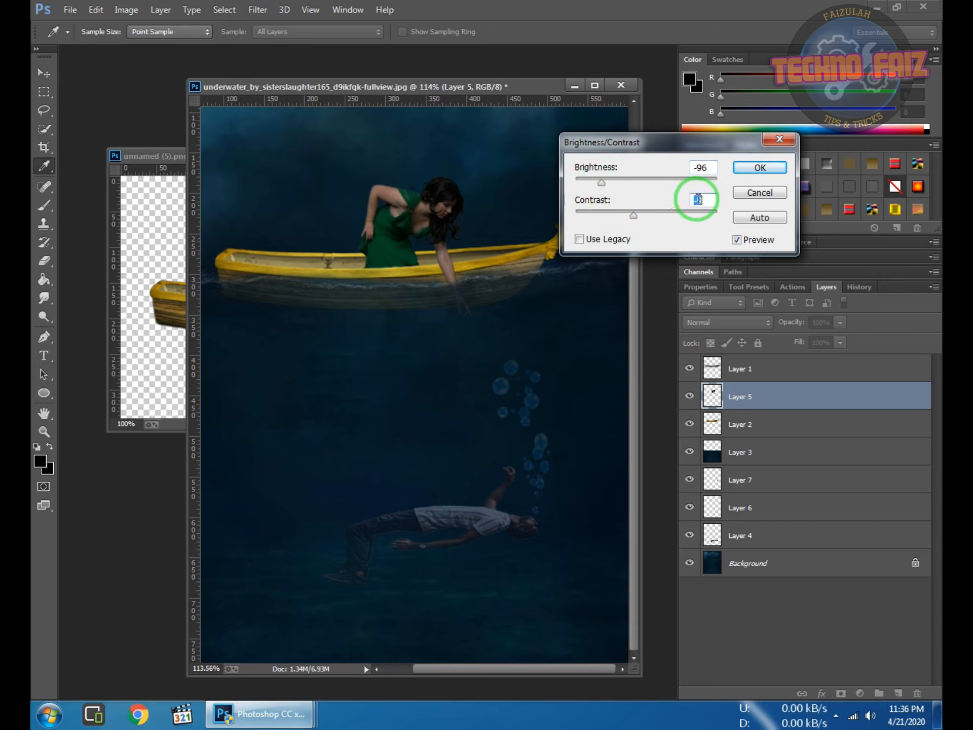
click(757, 174)
key(v)
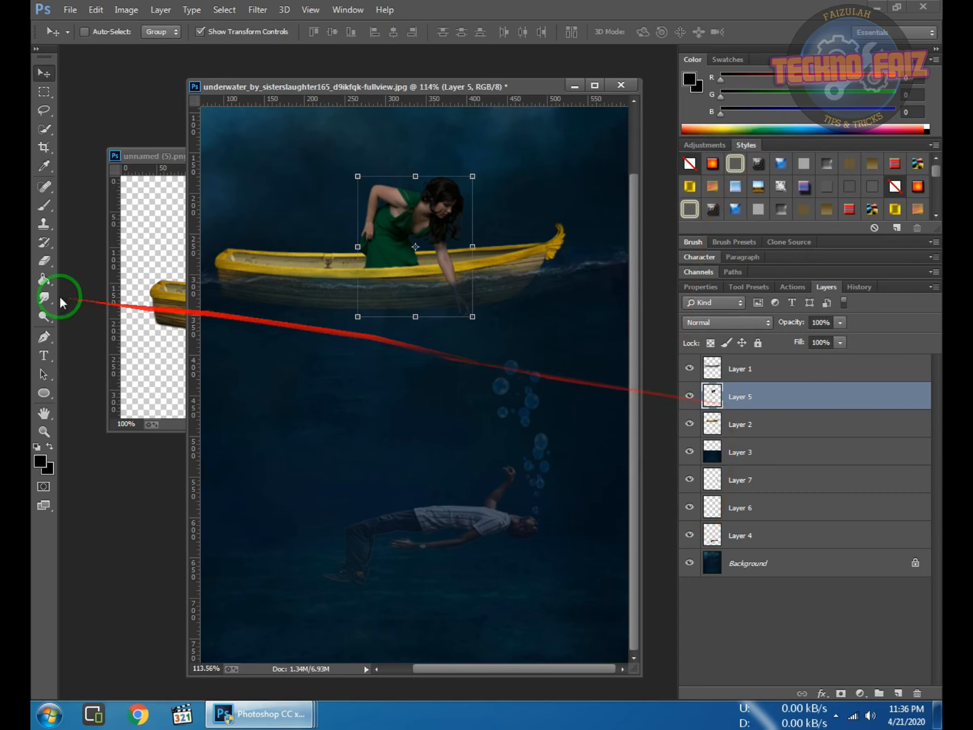
- Minimize the boat document and copy the goldfish from fish_PNG25137.png into the underwater image
click(130, 161)
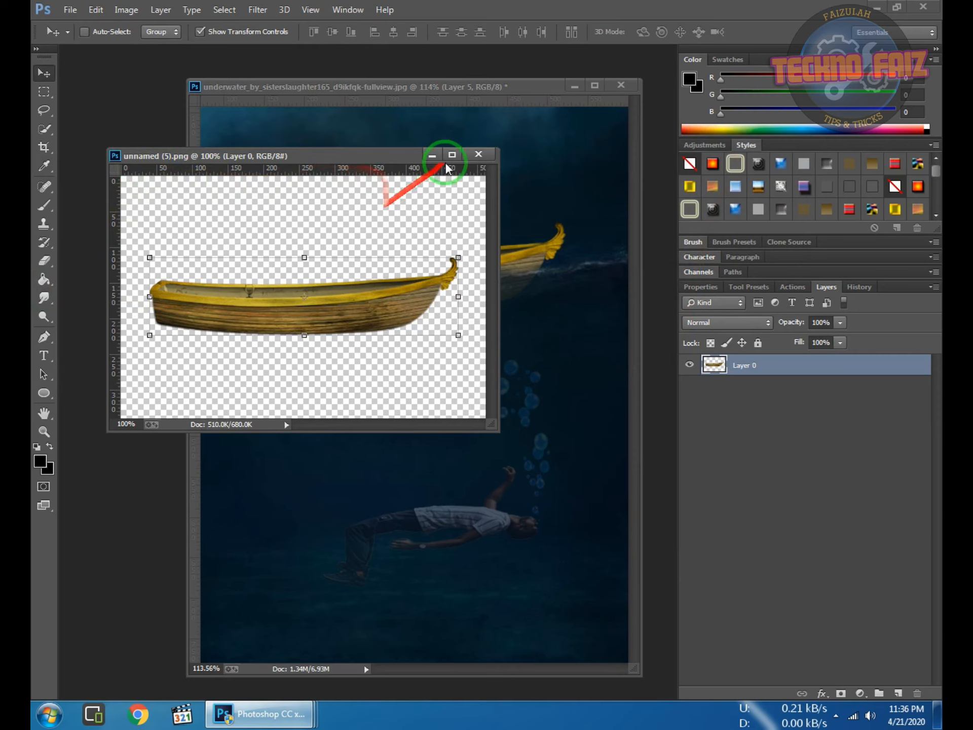
click(433, 155)
mouse_move(278, 715)
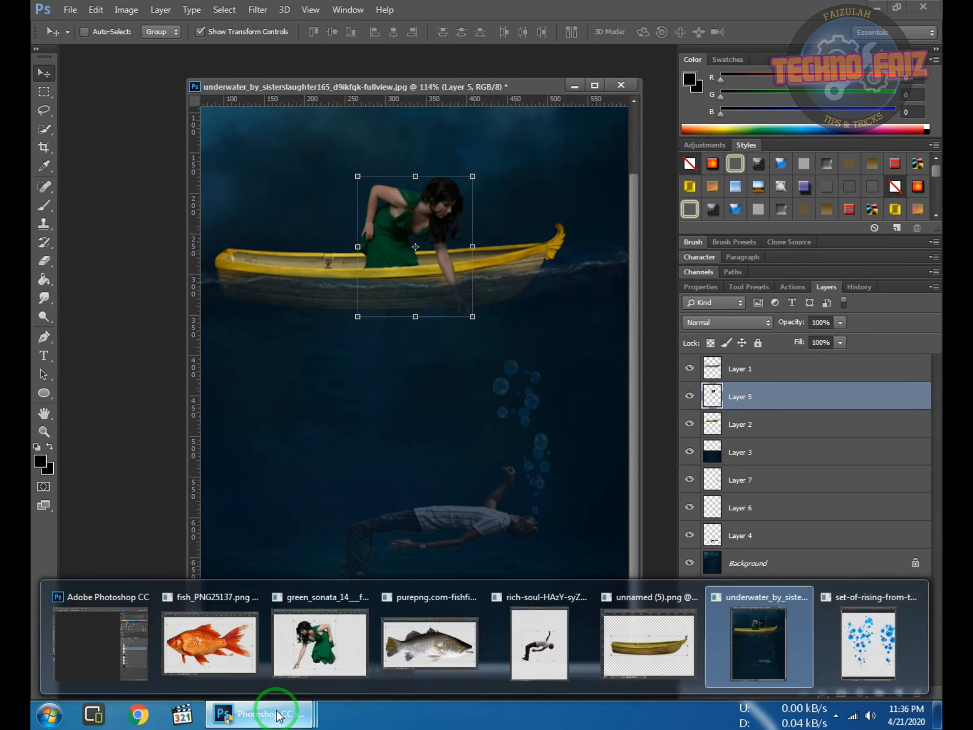
click(247, 643)
drag(293, 189, 428, 434)
- Scale the goldfish (Layer 8) down to a tiny size and place it near the man's head
drag(223, 355, 381, 424)
drag(279, 430, 512, 325)
drag(254, 187, 589, 553)
drag(609, 591, 524, 403)
drag(545, 472, 337, 475)
drag(318, 481, 543, 483)
drag(573, 481, 492, 481)
drag(515, 479, 236, 464)
drag(218, 465, 429, 465)
drag(580, 388, 580, 444)
drag(431, 493, 507, 494)
drag(527, 439, 531, 497)
scroll(537, 524, up, 5)
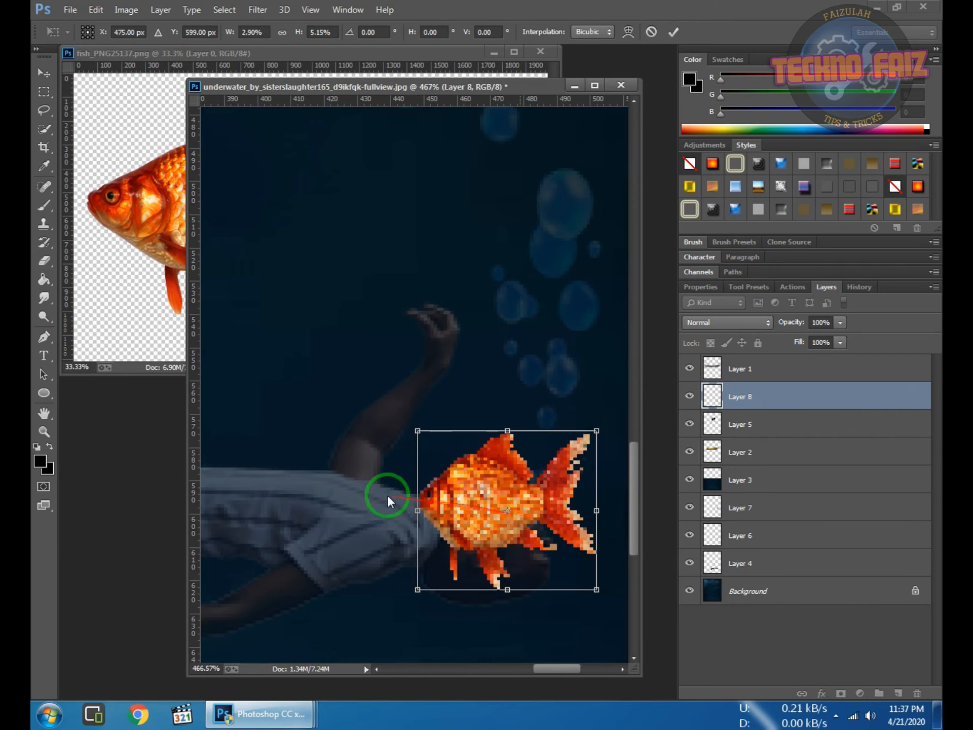
drag(417, 510, 464, 510)
drag(530, 431, 532, 474)
key(Return)
- Move the goldfish layer directly above Layer 4, shrink the fish a little more and place it beyond the man's head
drag(757, 396, 784, 546)
drag(509, 555, 565, 436)
drag(495, 522, 202, 478)
drag(318, 360, 532, 394)
drag(506, 344, 493, 364)
drag(438, 412, 445, 412)
key(Return)
scroll(444, 411, down, 5)
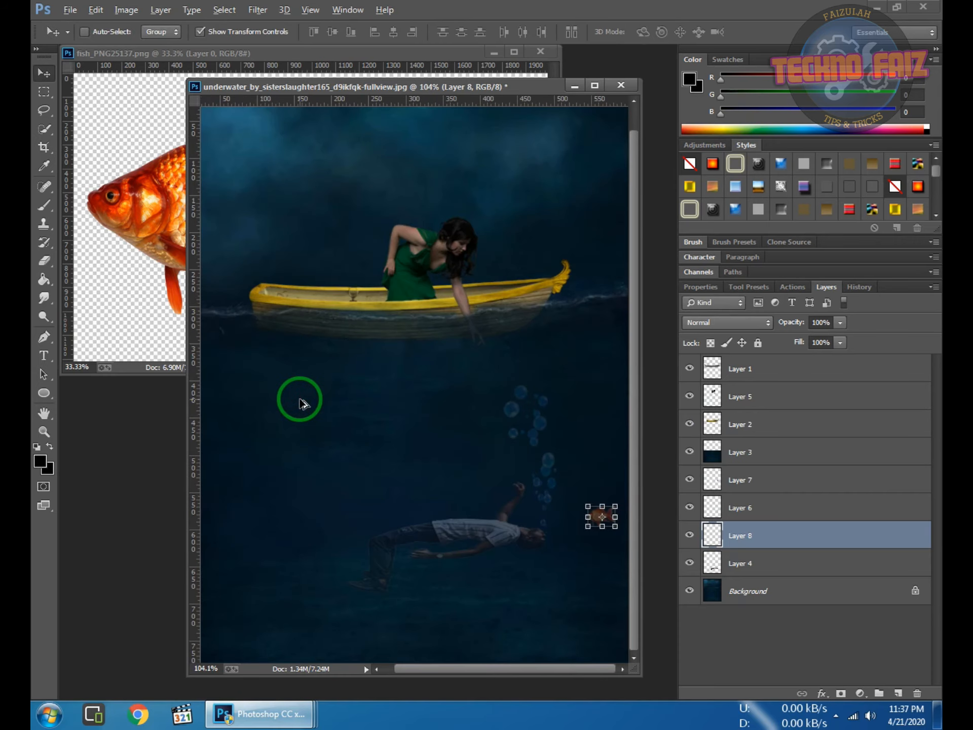
- Minimize the goldfish document and copy the grey fish into the underwater image
click(470, 56)
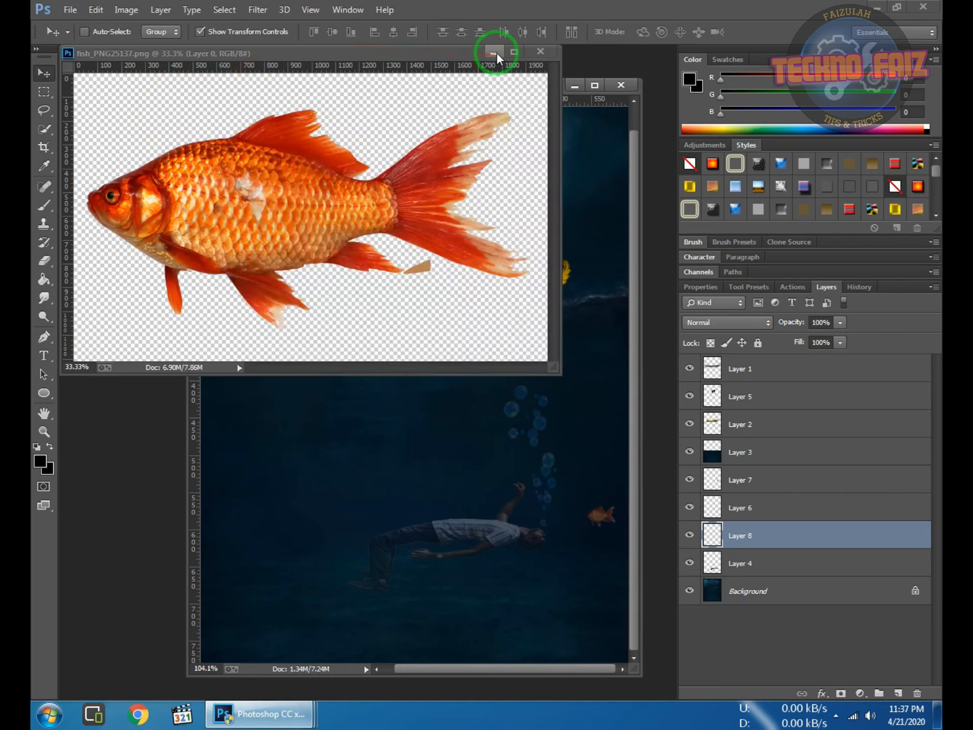
click(495, 52)
click(294, 715)
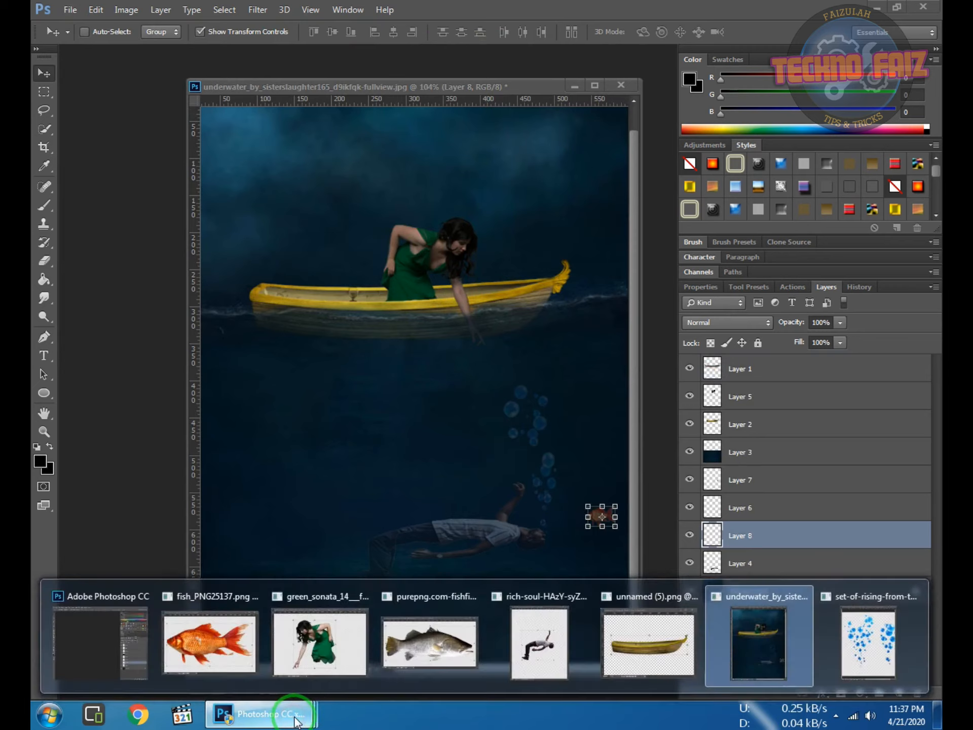
click(450, 643)
drag(358, 191, 435, 430)
- Scale the grey fish (Layer 9) down to a tiny size and place it in the open water near the image's left edge
drag(289, 495, 502, 431)
drag(360, 150, 232, 502)
scroll(405, 482, up, 14)
key(Return)
scroll(262, 500, down, 14)
drag(314, 557, 325, 431)
scroll(314, 570, up, 11)
key(Return)
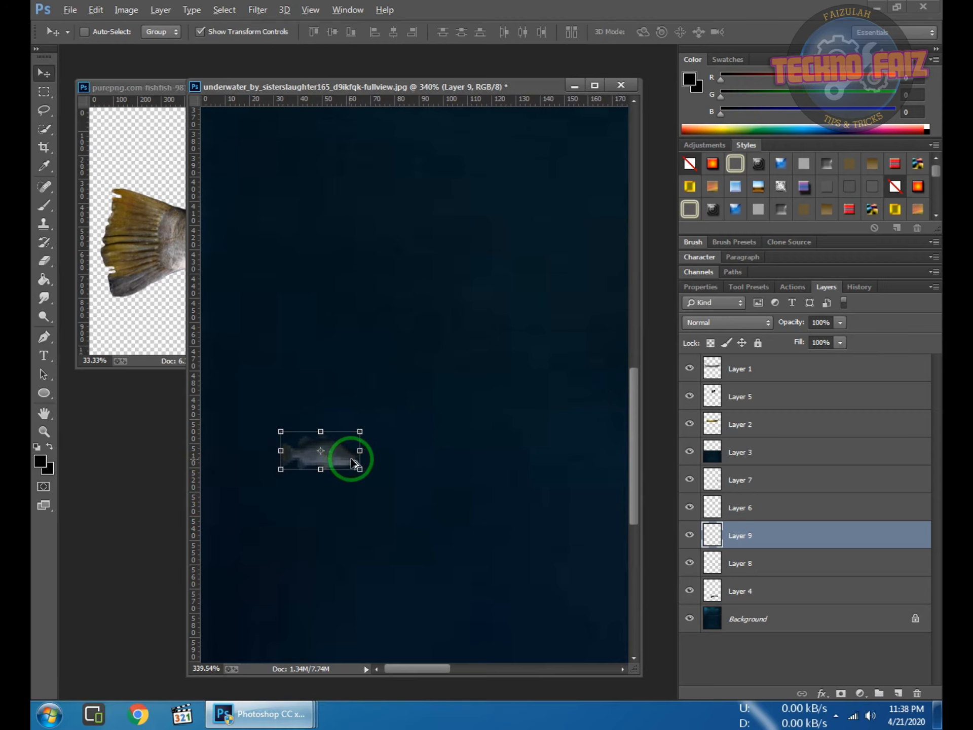
scroll(350, 456, down, 12)
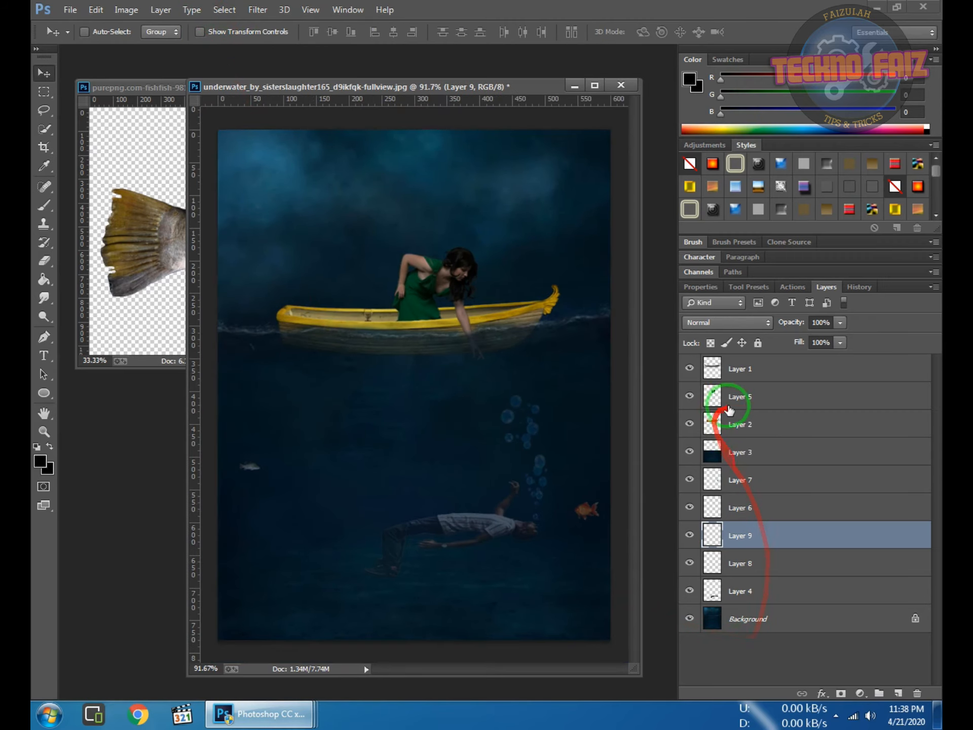
- Darken the boat (Layer 2) with Brightness/Contrast, setting brightness to -61
click(771, 423)
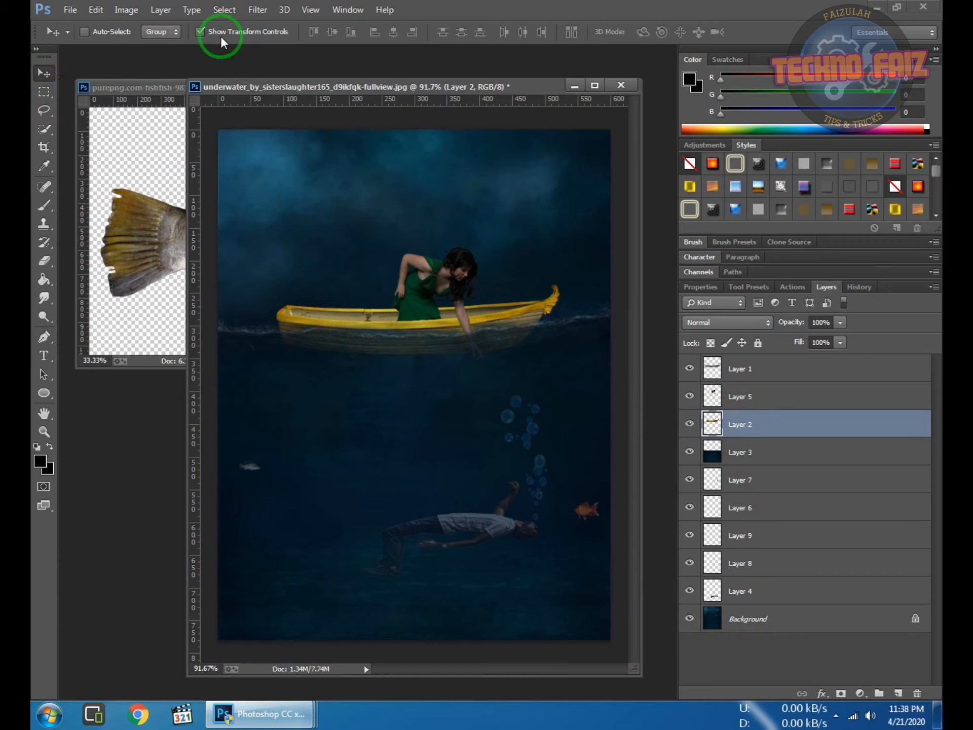
click(123, 10)
mouse_move(144, 45)
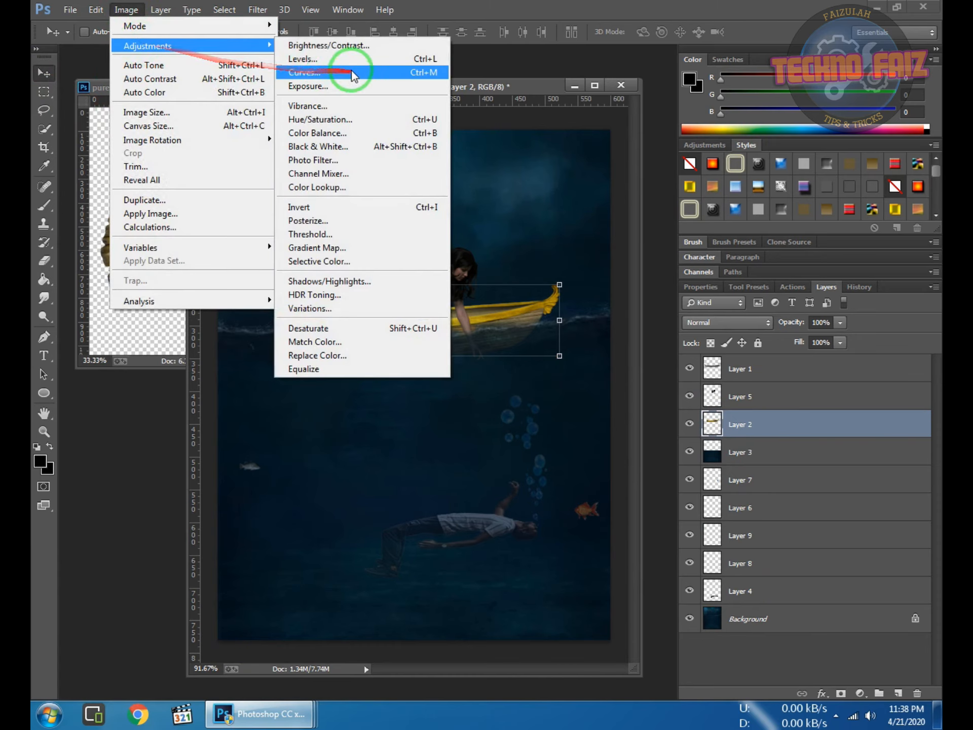
click(320, 47)
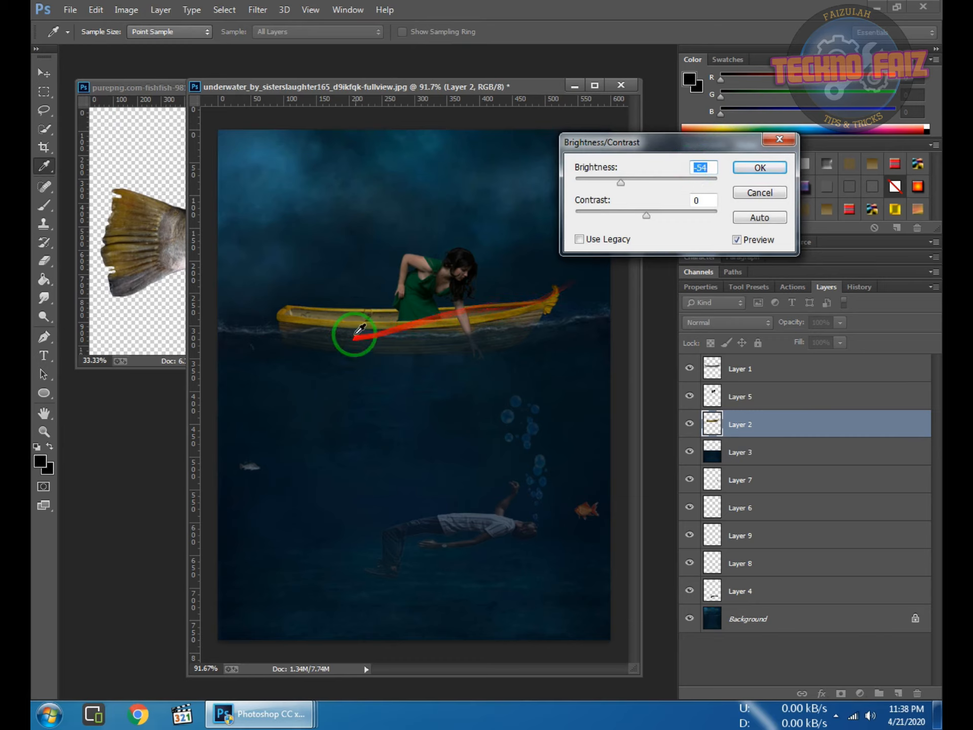
key(Down)
key(Down)
key(Down)
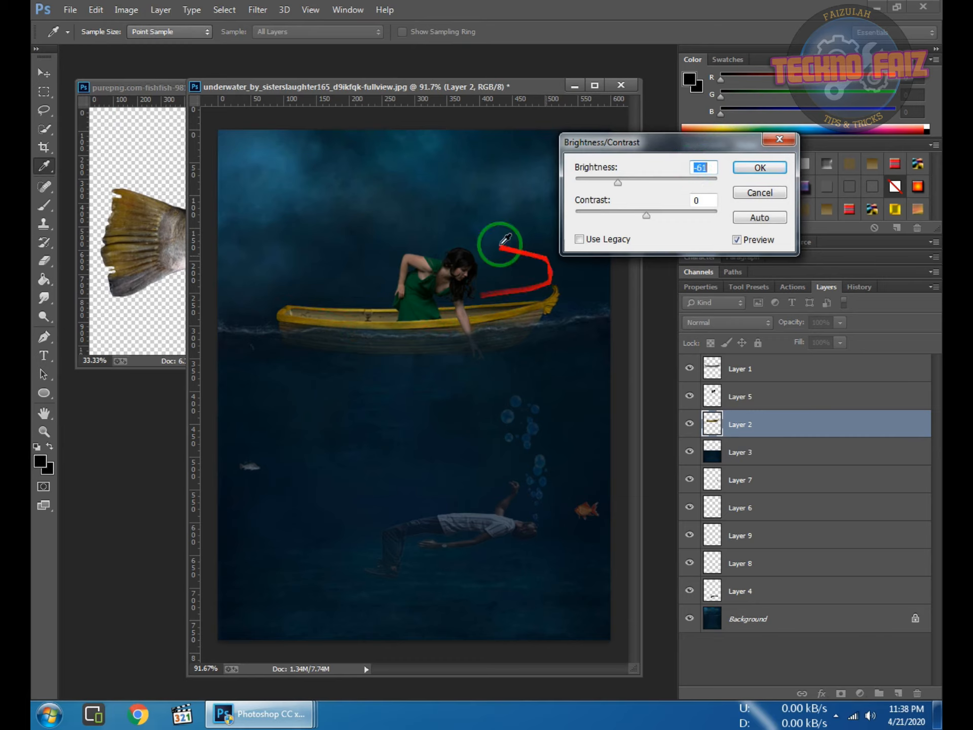
click(763, 170)
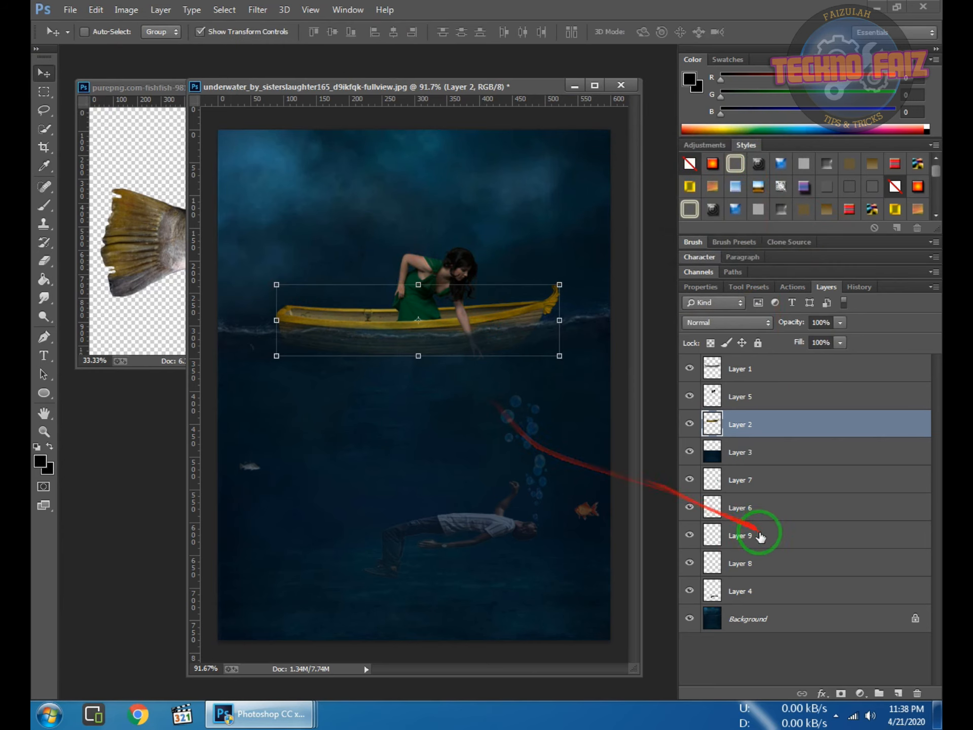
- Set the upper bubble group's (Layer 7) opacity to 37%
click(769, 514)
click(767, 540)
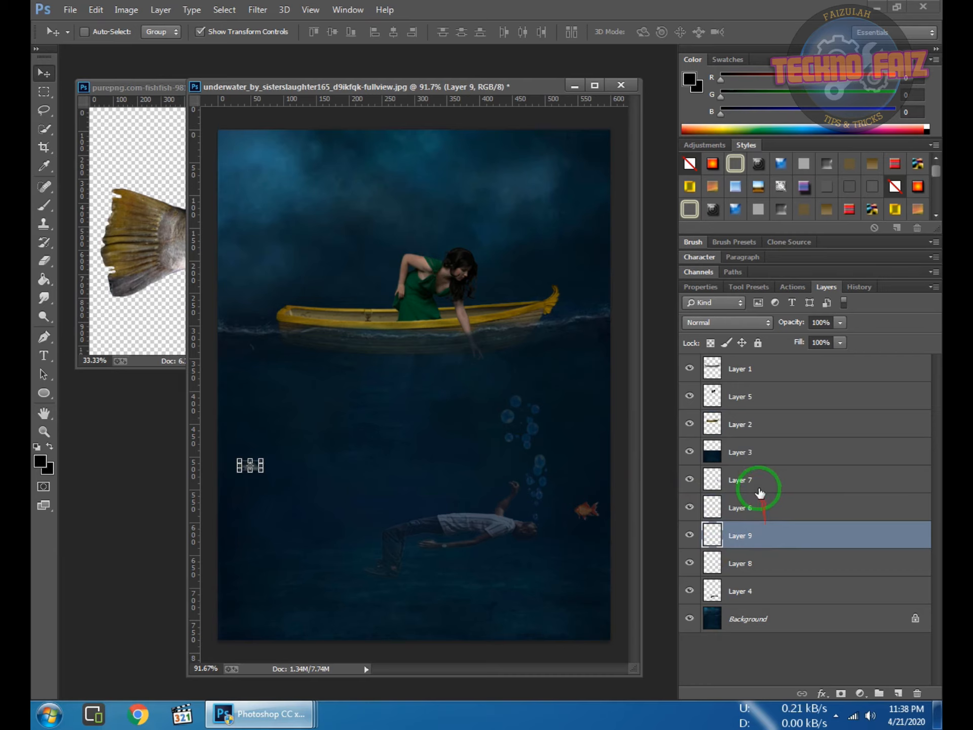
click(757, 482)
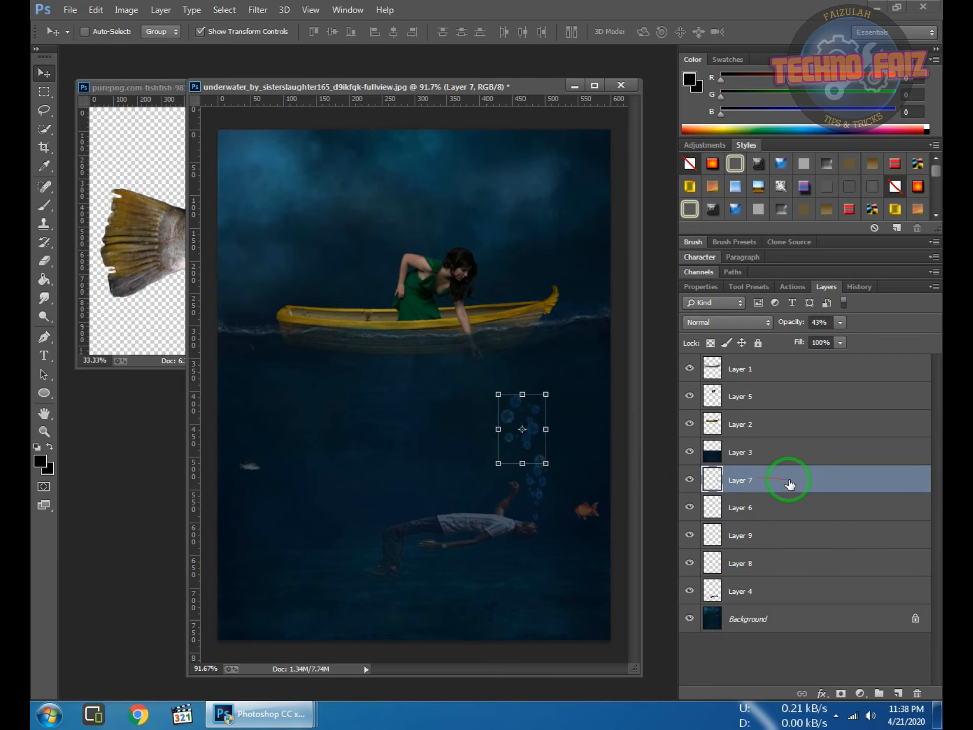
double_click(790, 484)
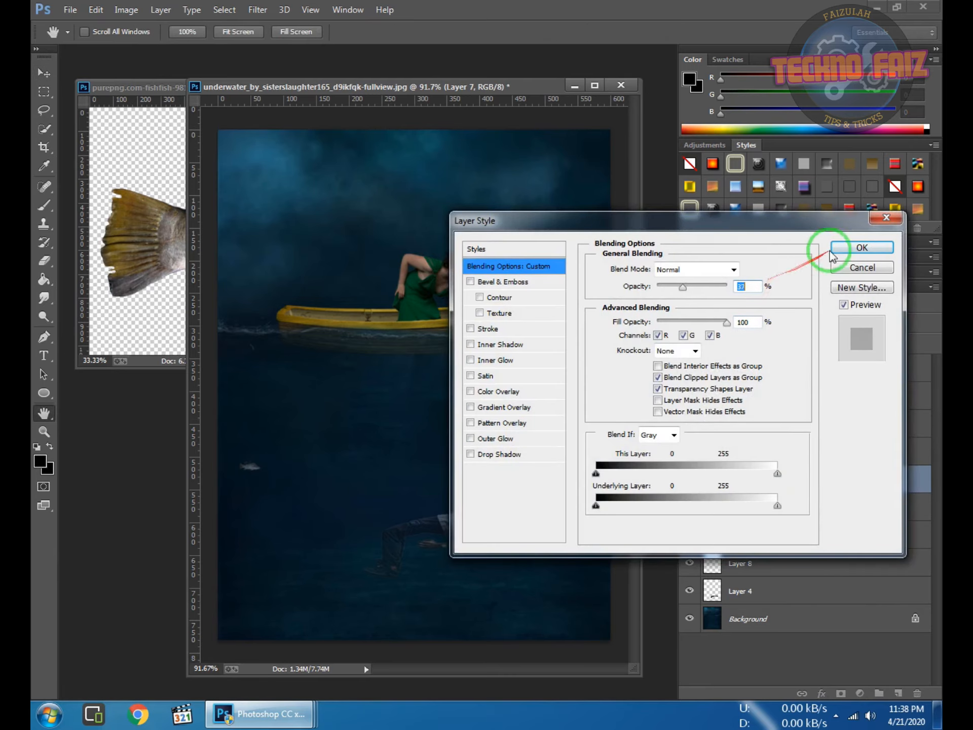
key(Return)
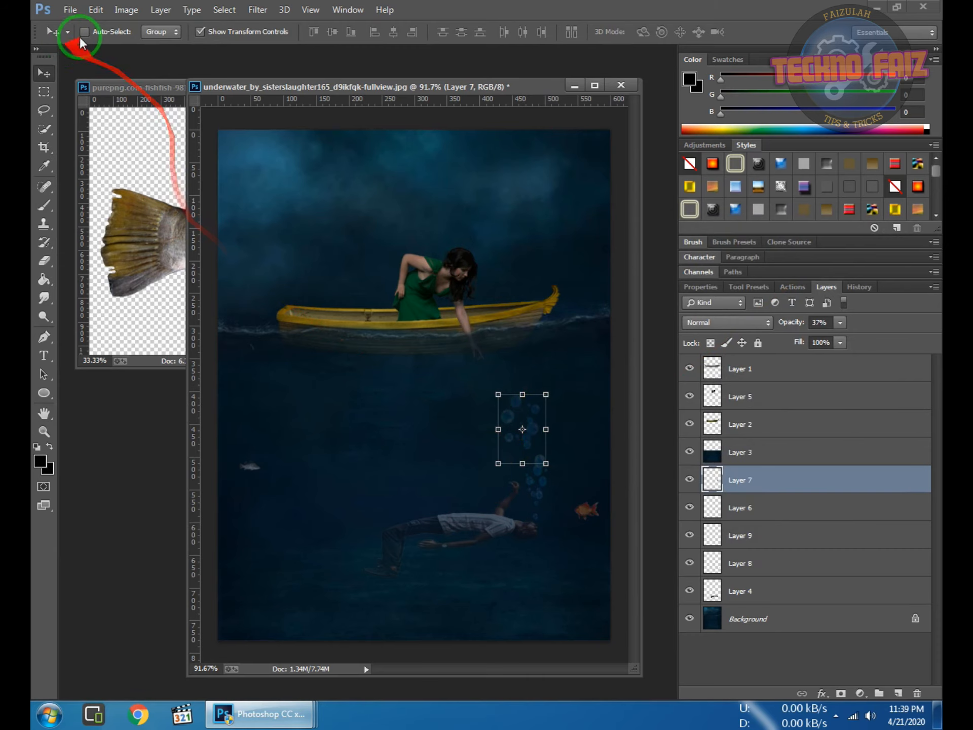
- Hide the transform controls and add a text box across the sky reading "LOVE BLIND" with a wide gap between the words
click(236, 33)
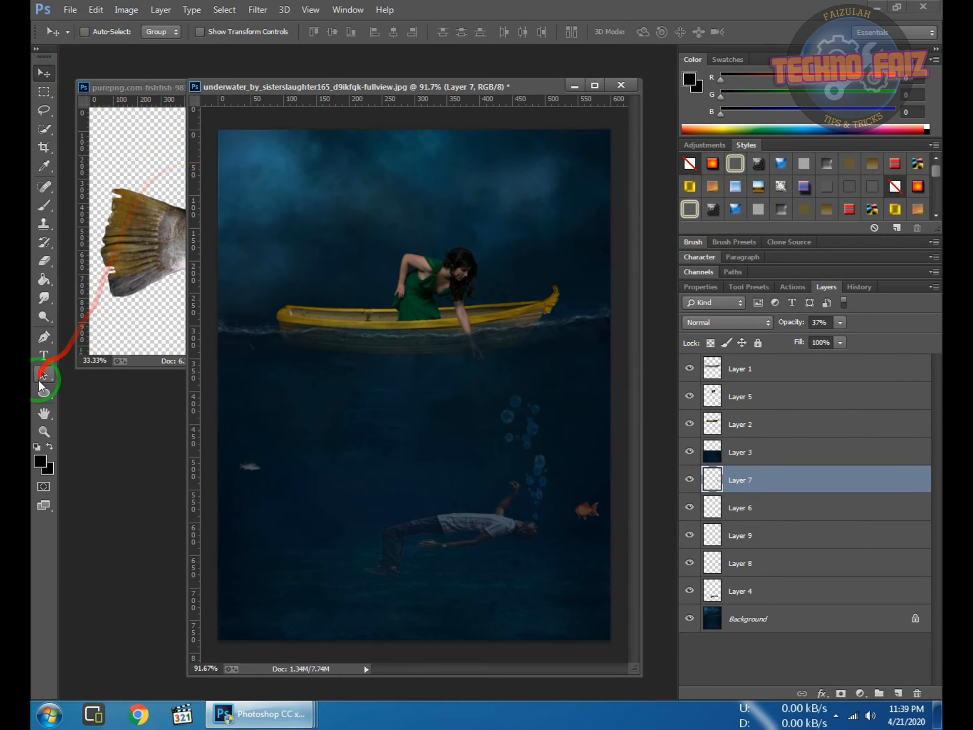
click(44, 356)
drag(240, 146, 618, 261)
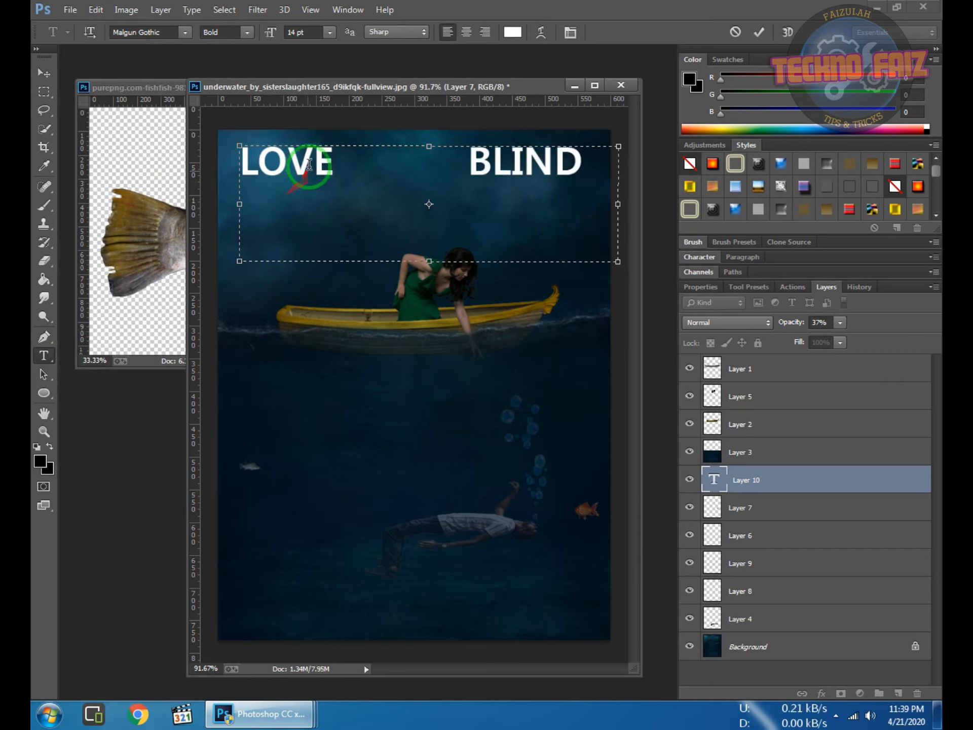
- Narrow the gap between LOVE and BLIND by two spaces and select the whole title
click(440, 161)
key(Delete)
key(Delete)
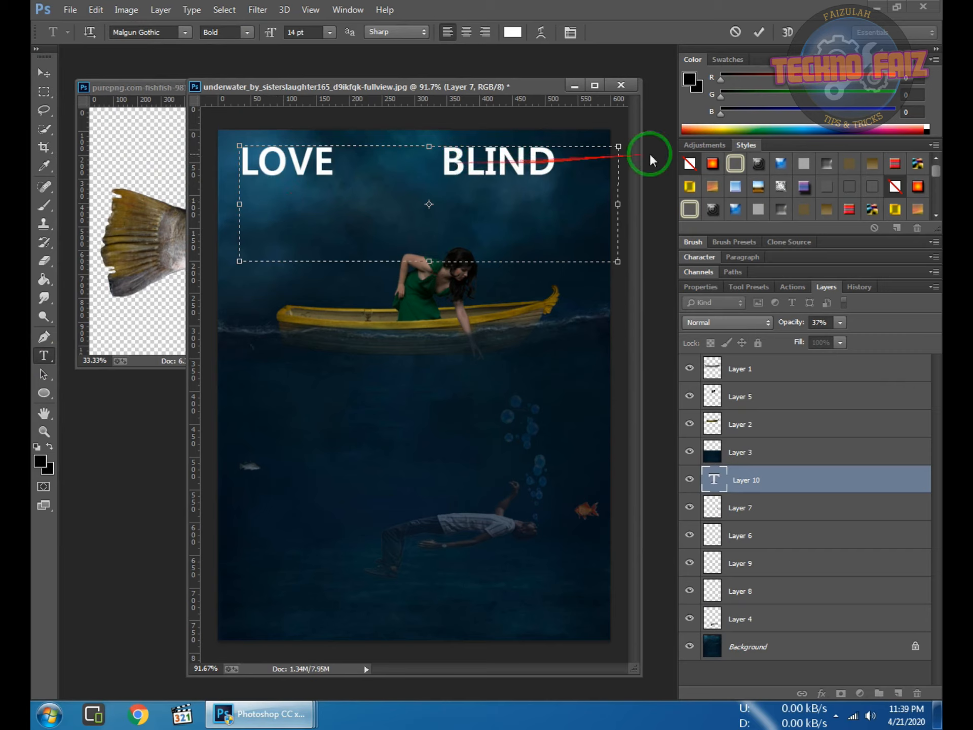
drag(577, 170, 206, 147)
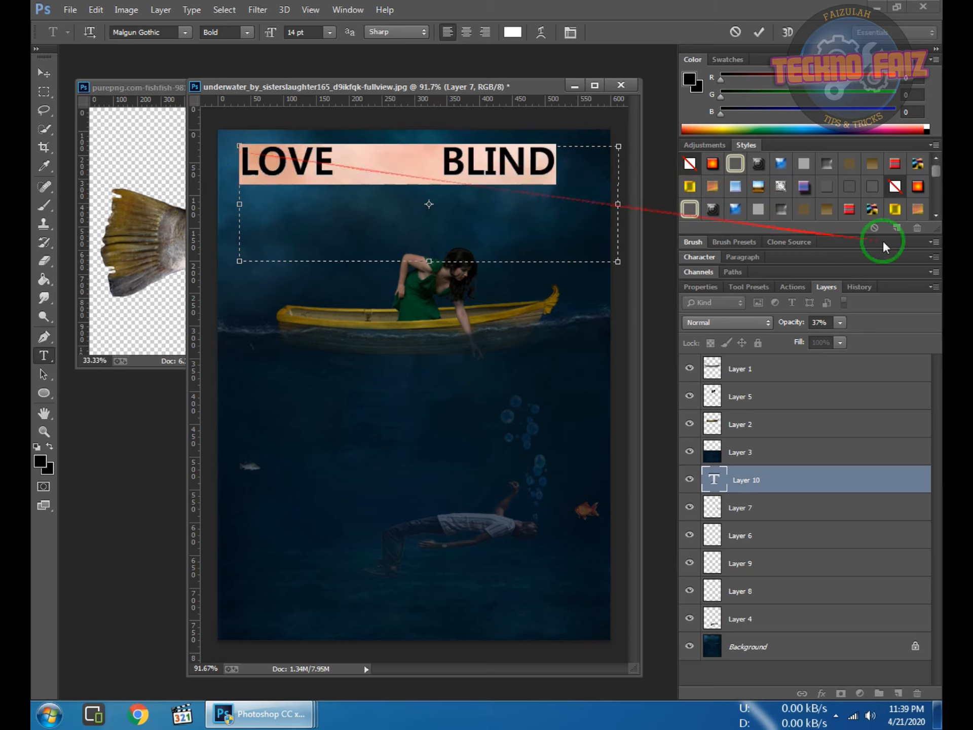
- Try a green gradient preset style and a textured olive-green preset style on the LOVE BLIND title
click(938, 218)
click(937, 218)
click(937, 218)
scroll(883, 174, down, 5)
scroll(748, 190, down, 5)
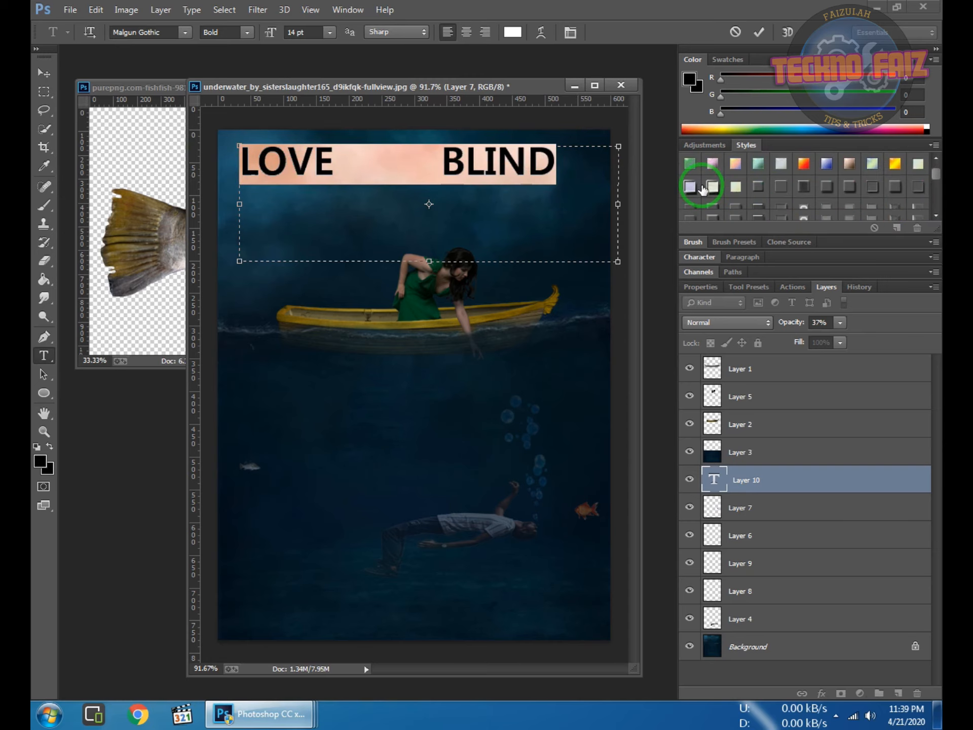
scroll(703, 190, down, 6)
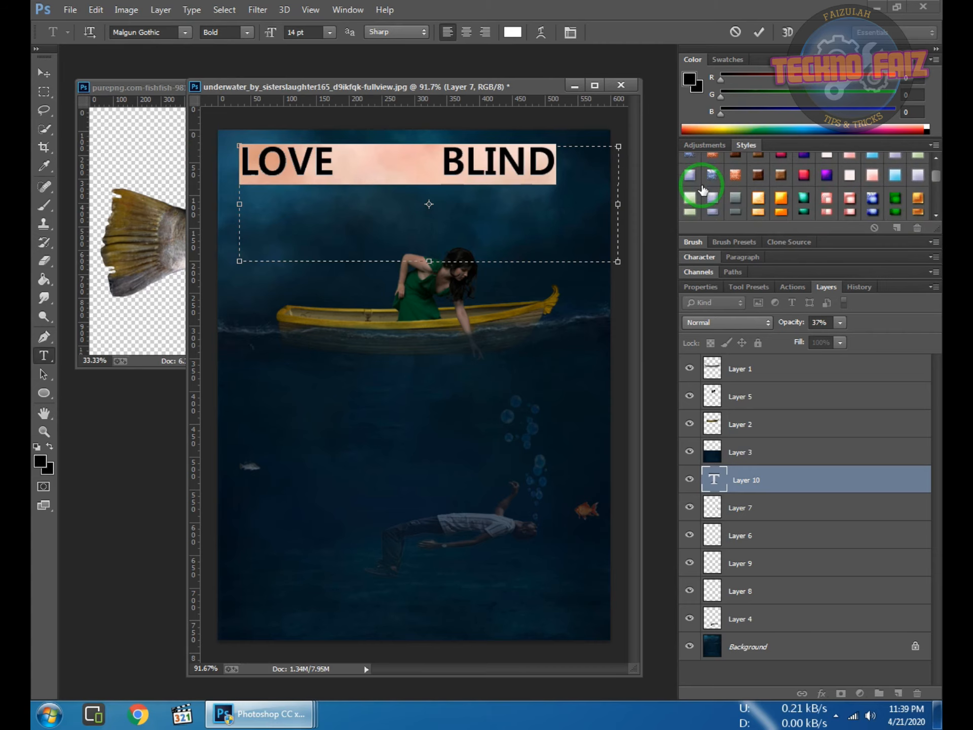
scroll(703, 190, down, 1)
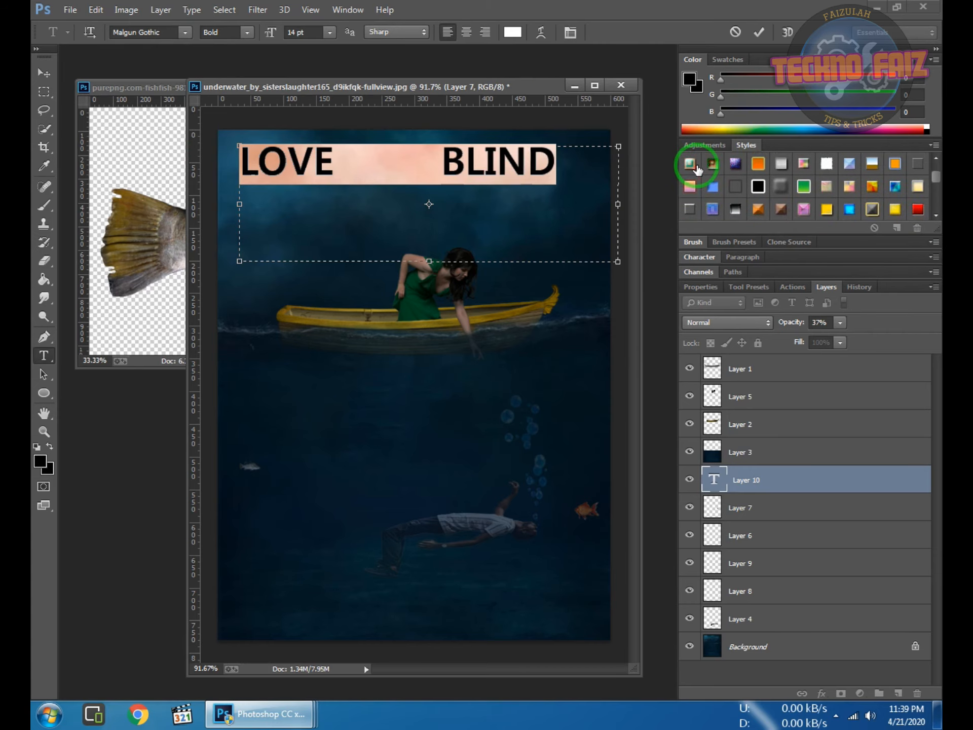
click(697, 166)
scroll(712, 182, down, 3)
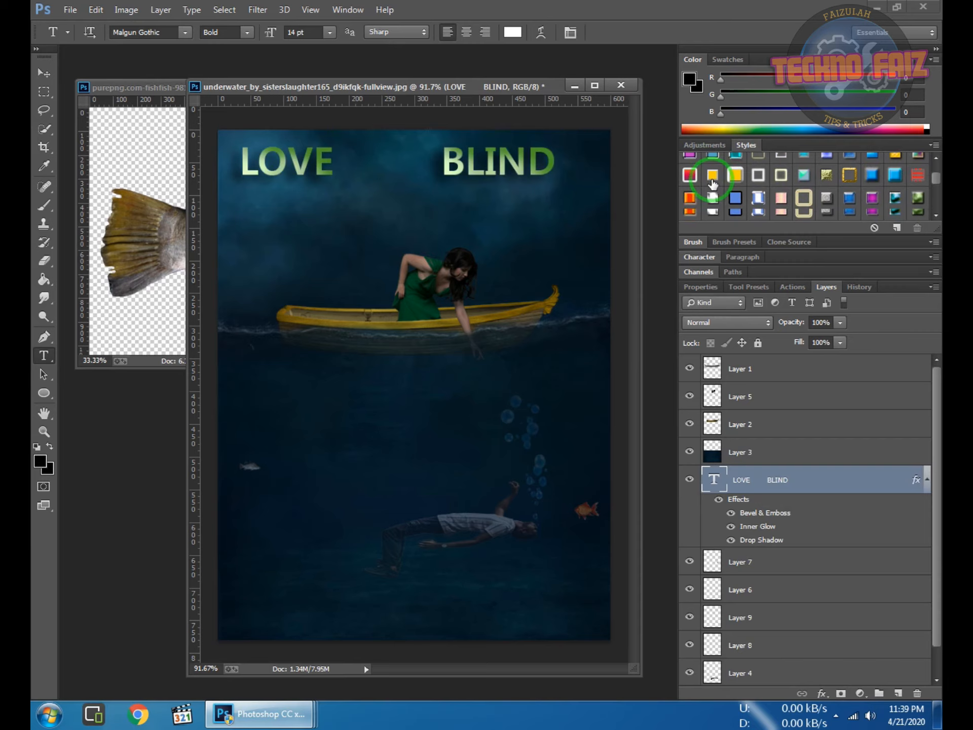
click(690, 203)
scroll(691, 208, down, 5)
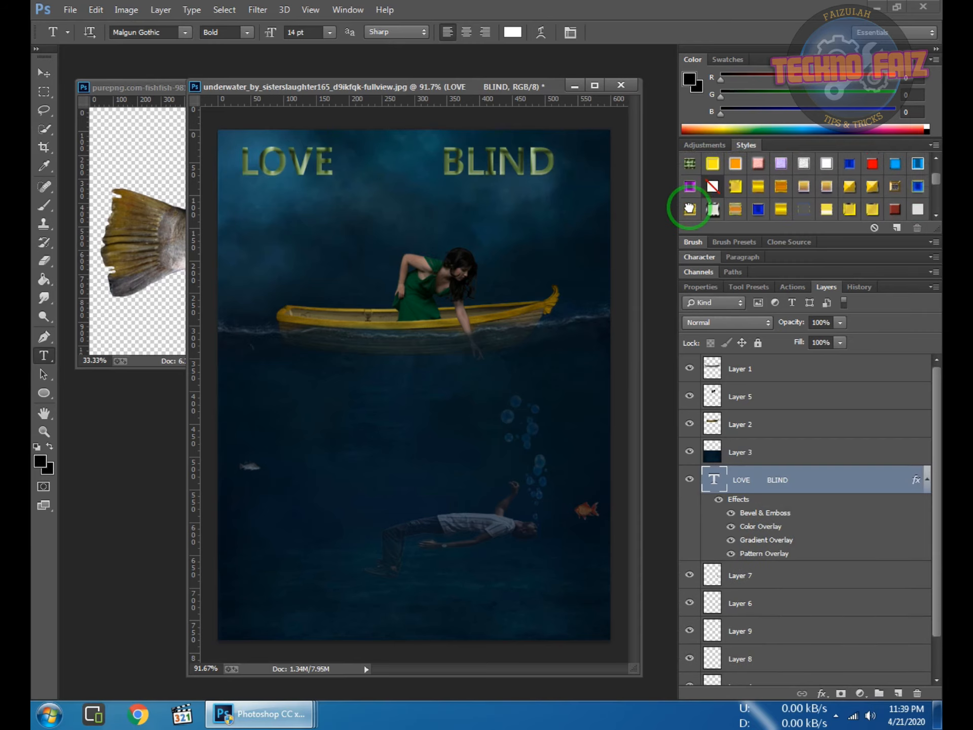
- Apply the preset style with silver-striped to gold lettering to the LOVE BLIND title and move the title slightly right
scroll(696, 210, down, 6)
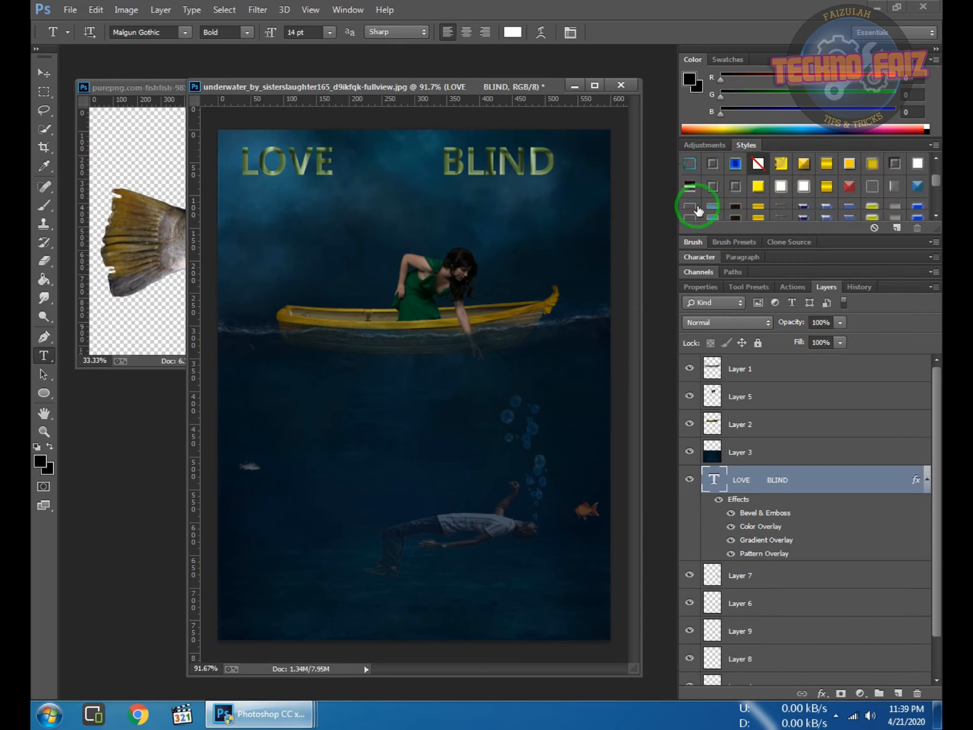
click(691, 199)
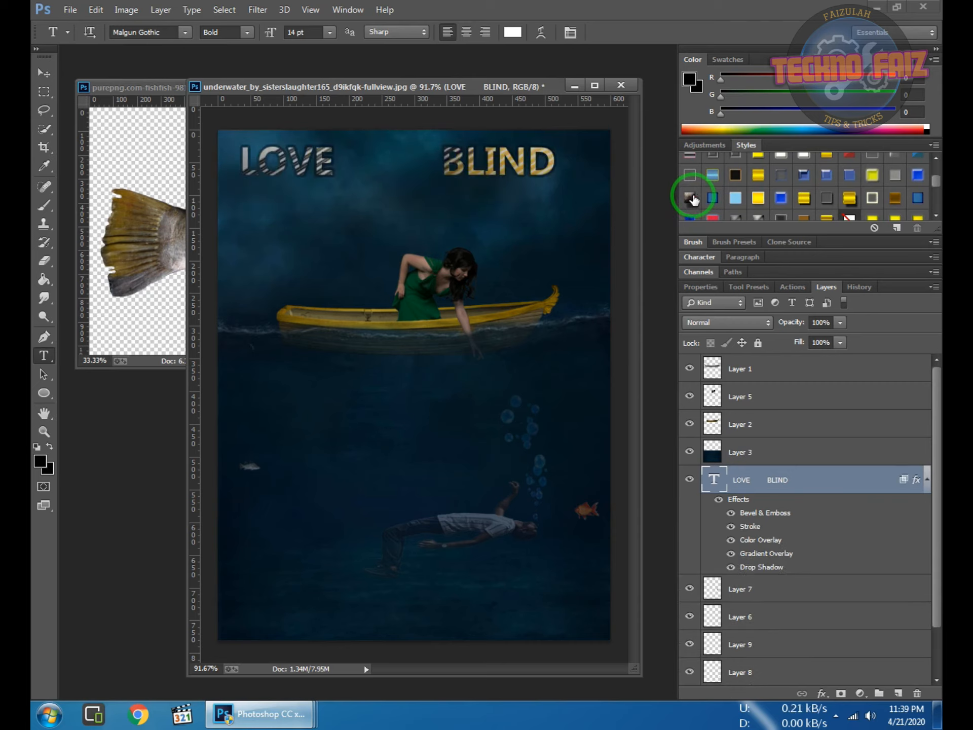
key(v)
drag(409, 174, 449, 176)
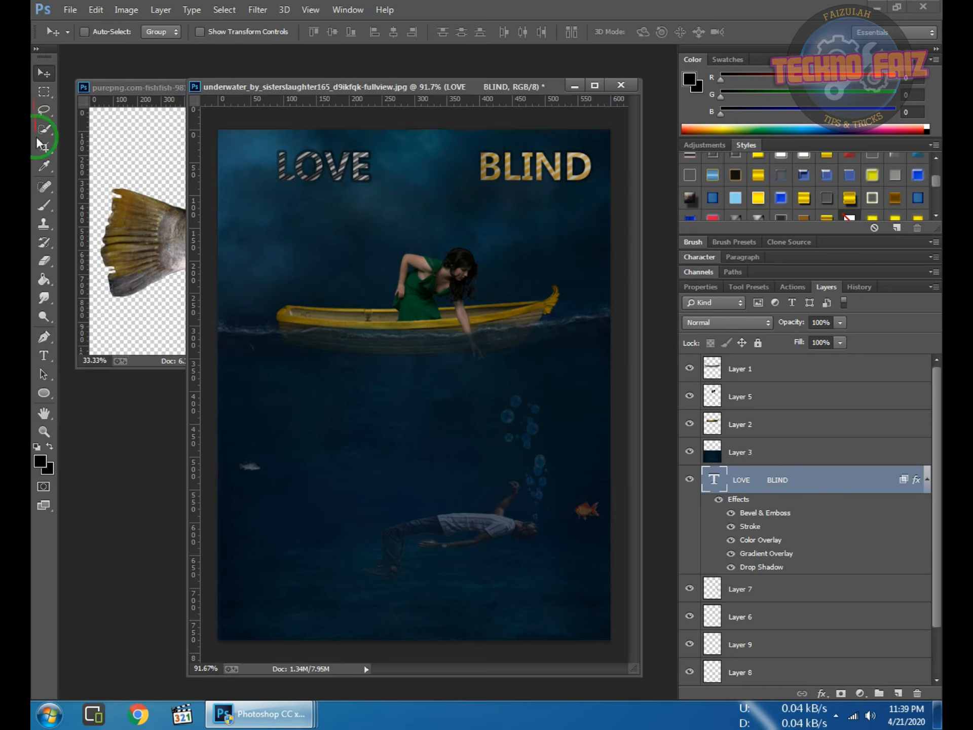
- Add a separate text box reading "IS" and place the word between LOVE and BLIND, level with them
click(44, 355)
drag(250, 361, 399, 532)
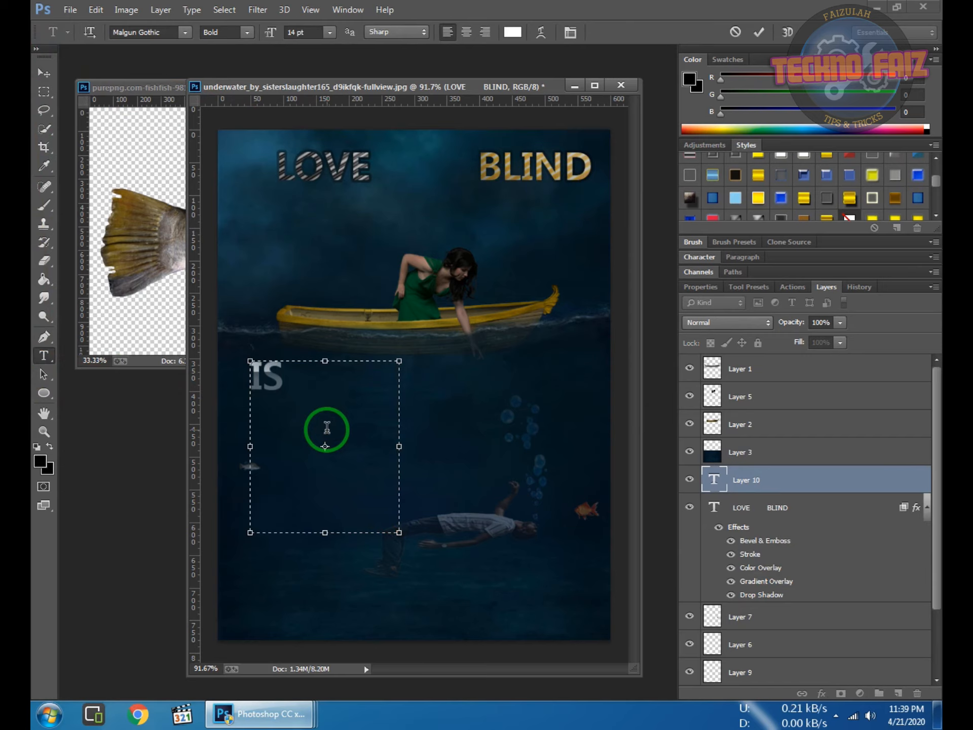
drag(307, 344, 457, 130)
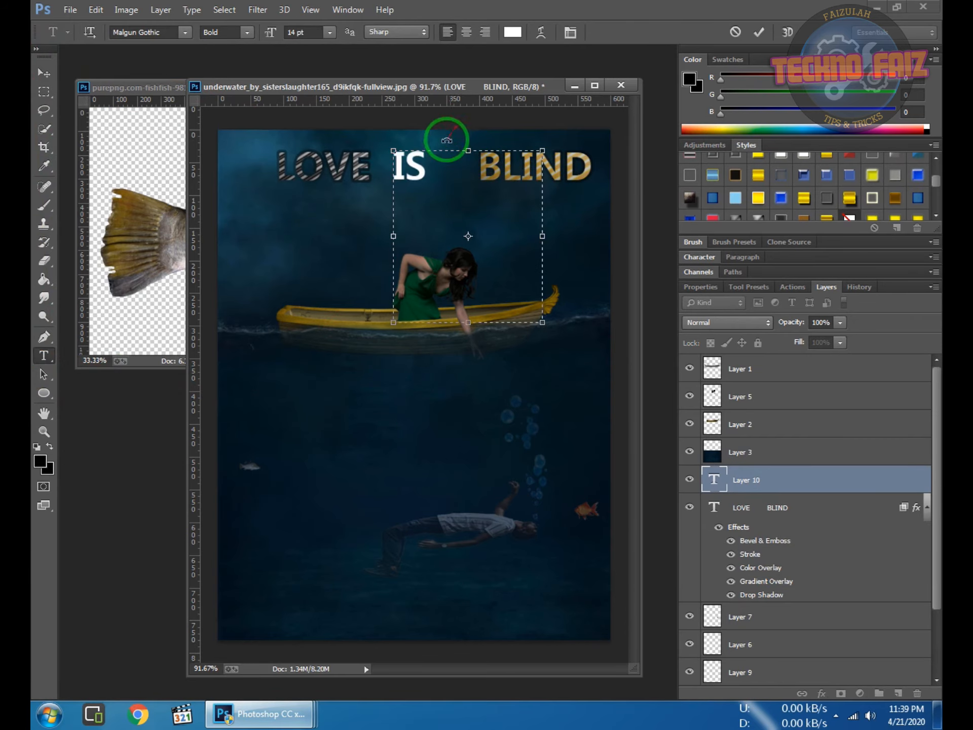
drag(470, 128, 476, 129)
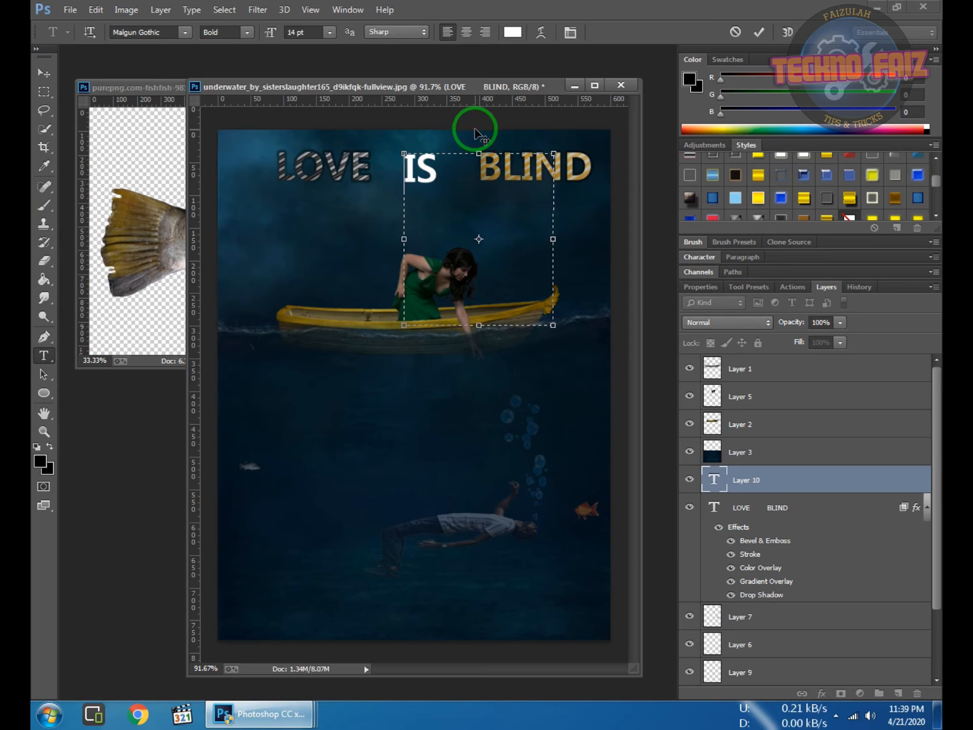
- Give IS the striped yellow-gold preset style without its Drop Shadow and nudge the word slightly right
click(804, 198)
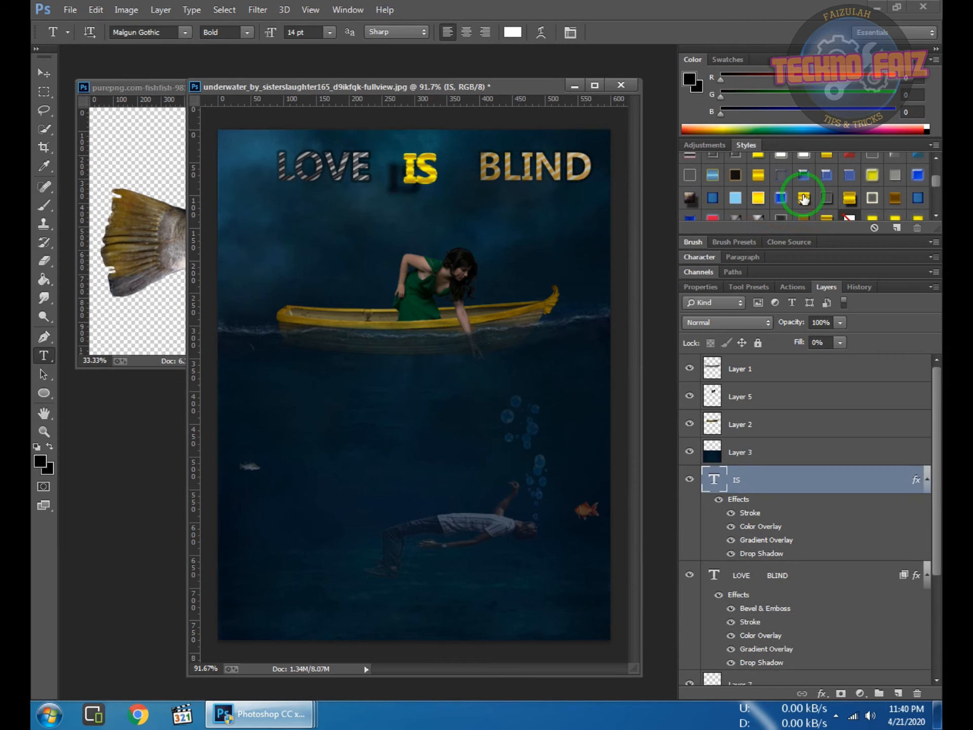
double_click(776, 479)
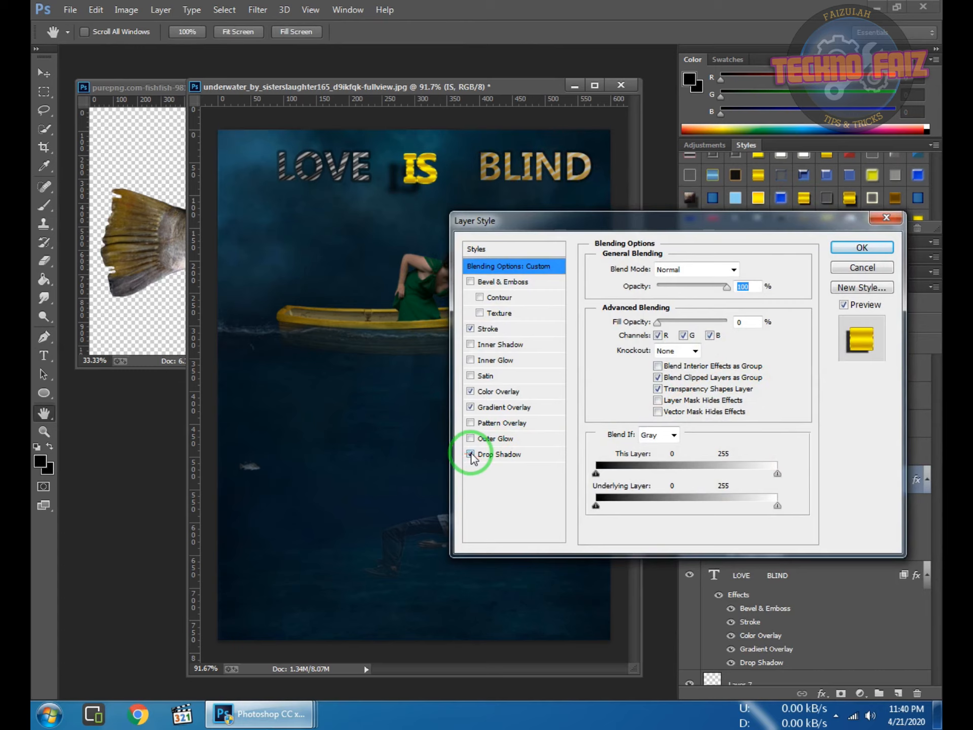
click(471, 454)
click(863, 247)
key(t)
click(395, 149)
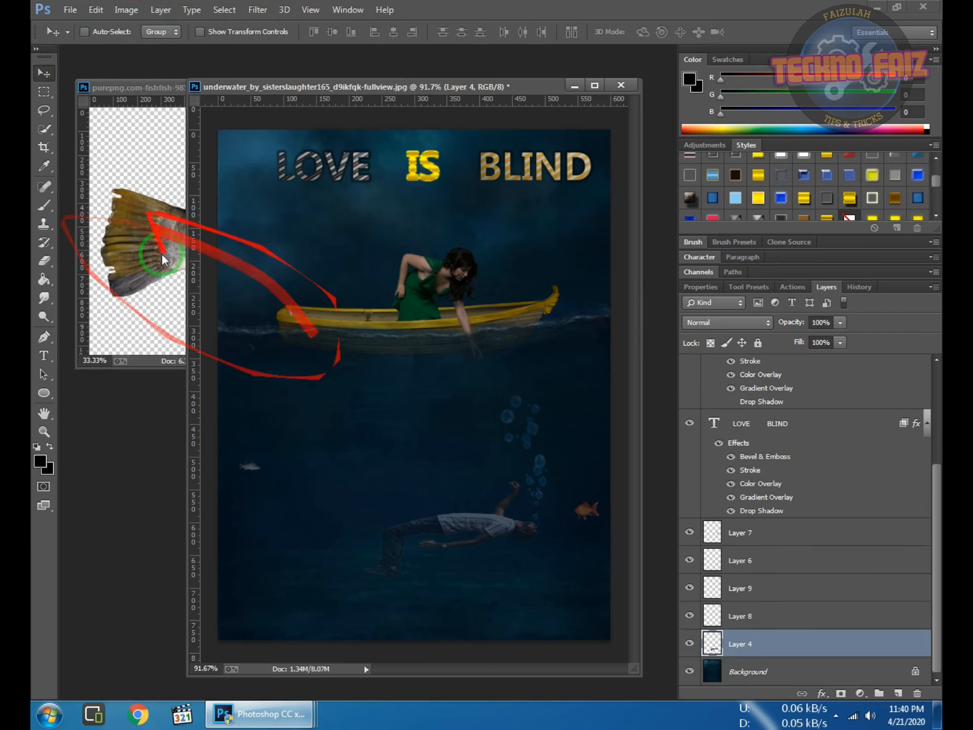
- Collapse the effects lists of the LOVE BLIND and IS text layers
click(928, 425)
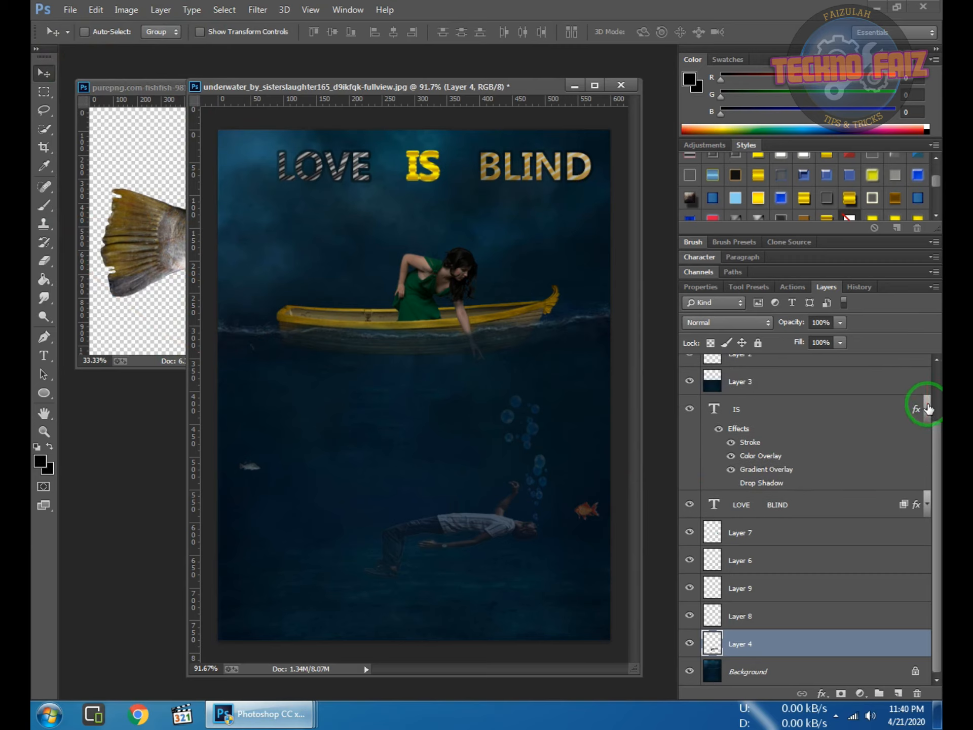
click(929, 408)
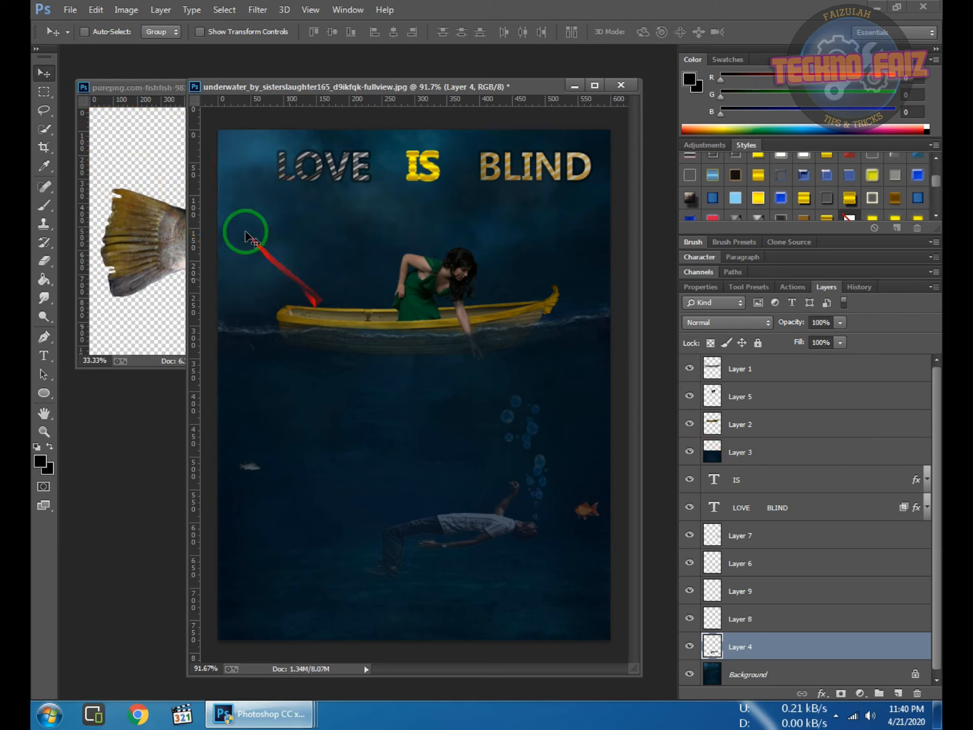
click(70, 10)
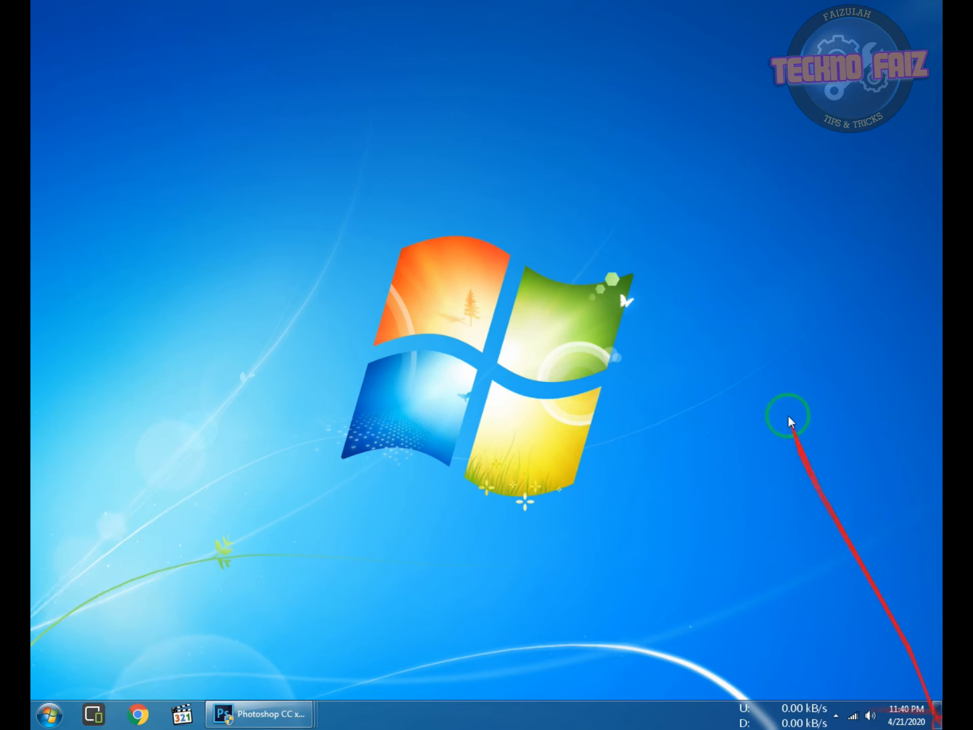
right_click(536, 45)
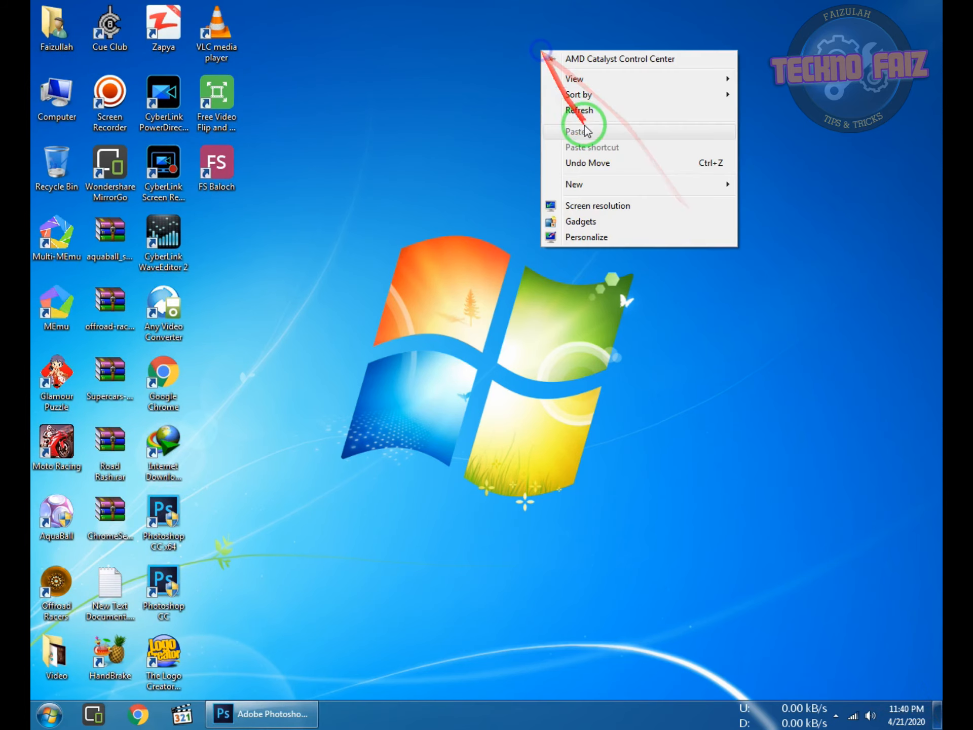